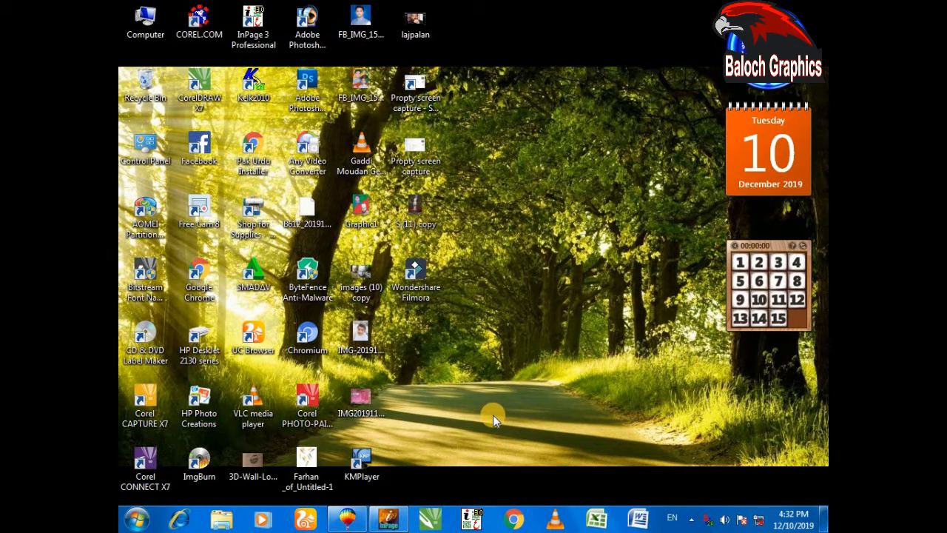
Switch to InPage and set the font size to 36pt for the empty Urdu document
{"action": "left_click", "coordinate": [388, 519]}
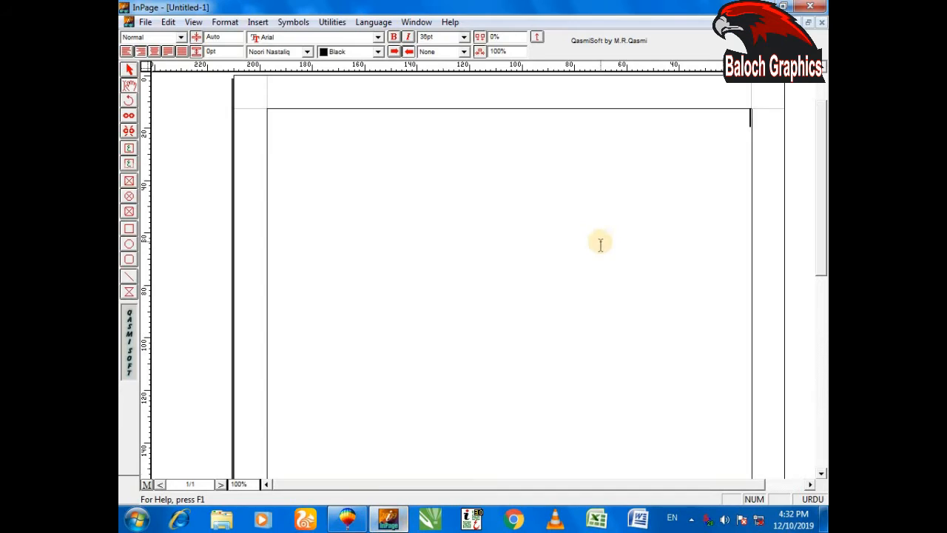
{"action": "left_click", "coordinate": [464, 37]}
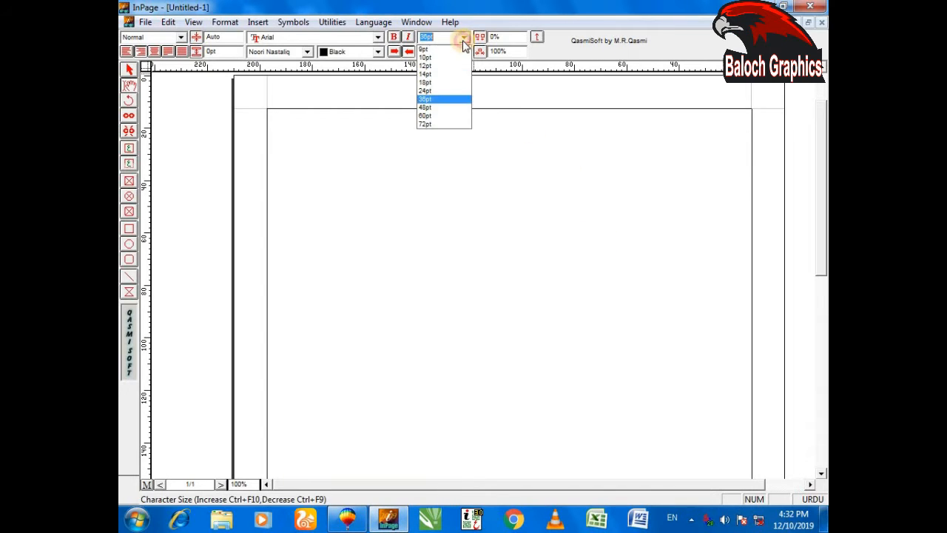
{"action": "left_click", "coordinate": [435, 99]}
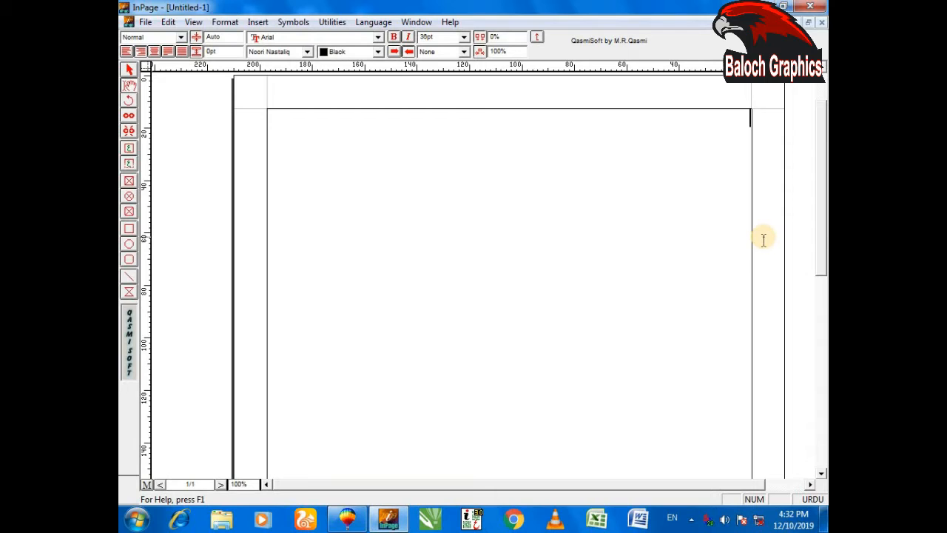
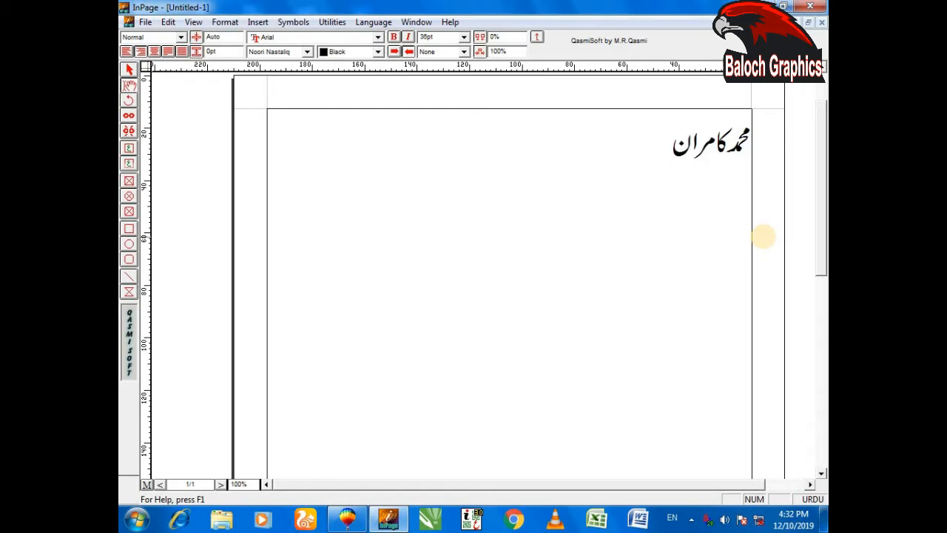
Select the page's text frame as an object and copy it
{"action": "left_click", "coordinate": [132, 70]}
{"action": "left_click", "coordinate": [499, 225]}
{"action": "right_click", "coordinate": [544, 161]}
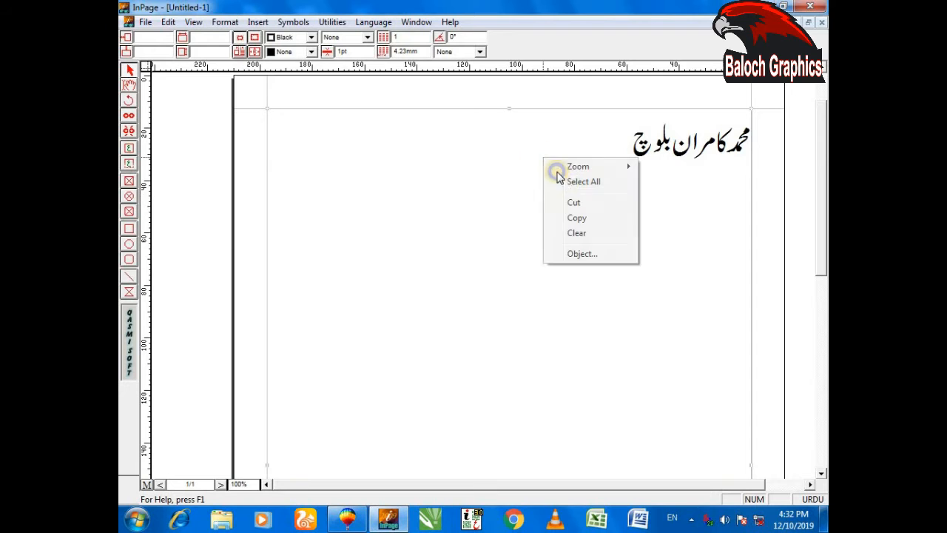
{"action": "left_click", "coordinate": [563, 182]}
{"action": "right_click", "coordinate": [520, 138]}
{"action": "left_click", "coordinate": [541, 198]}
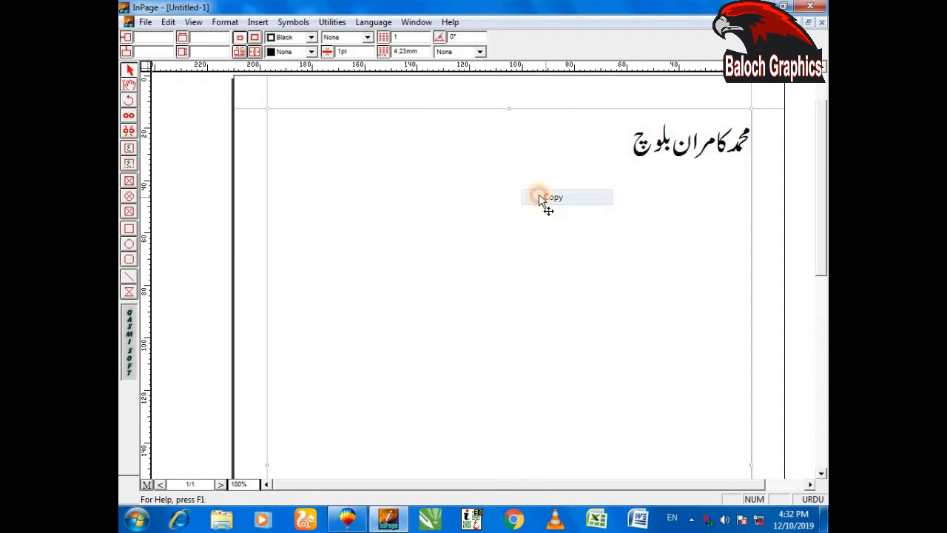
Switch to CorelDRAW and paste the copied Urdu lettering into the drawing
{"action": "left_click", "coordinate": [347, 519]}
{"action": "right_click", "coordinate": [484, 213]}
{"action": "left_click", "coordinate": [516, 303]}
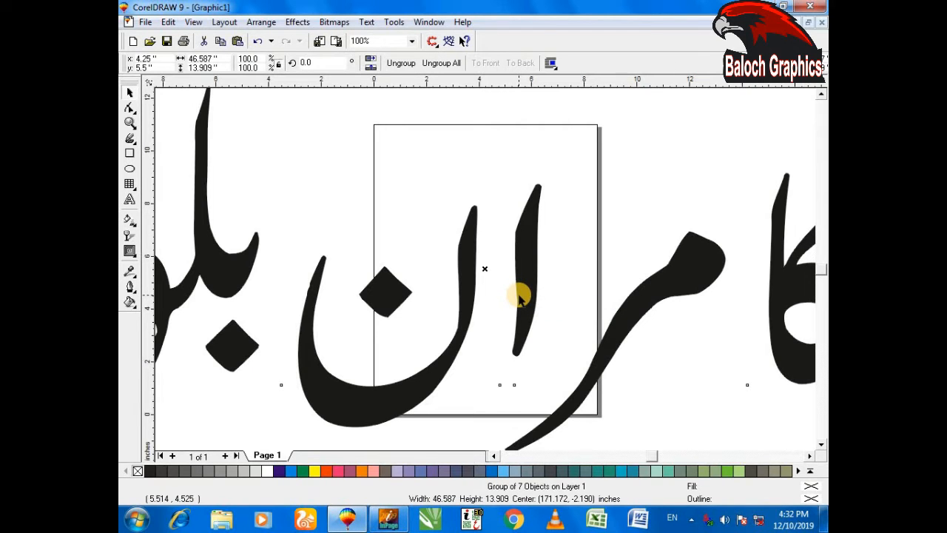
Scale the pasted lettering down about its centre to about 7.56 by 2.26 inches so it fits within the page
{"action": "key", "text": "F4"}
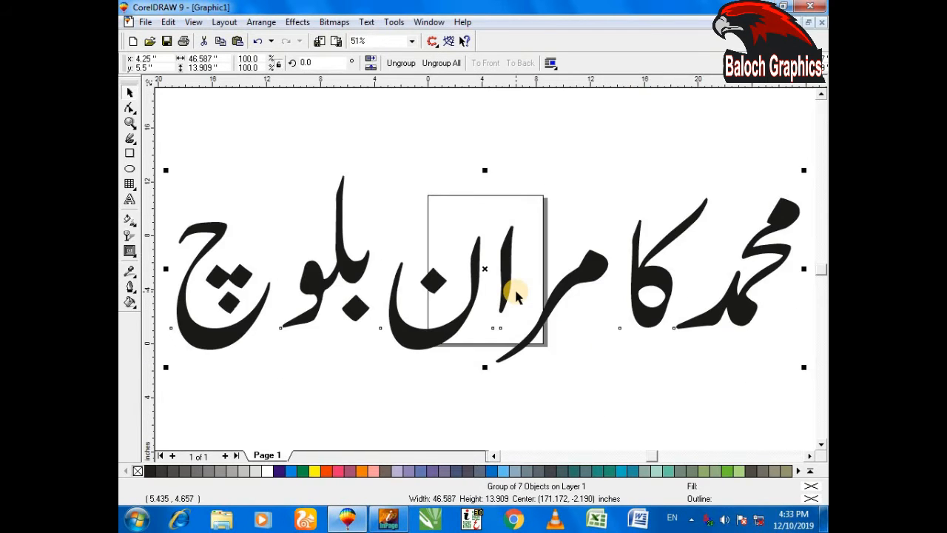
{"action": "left_click_drag", "start_coordinate": [802, 170], "coordinate": [729, 222]}
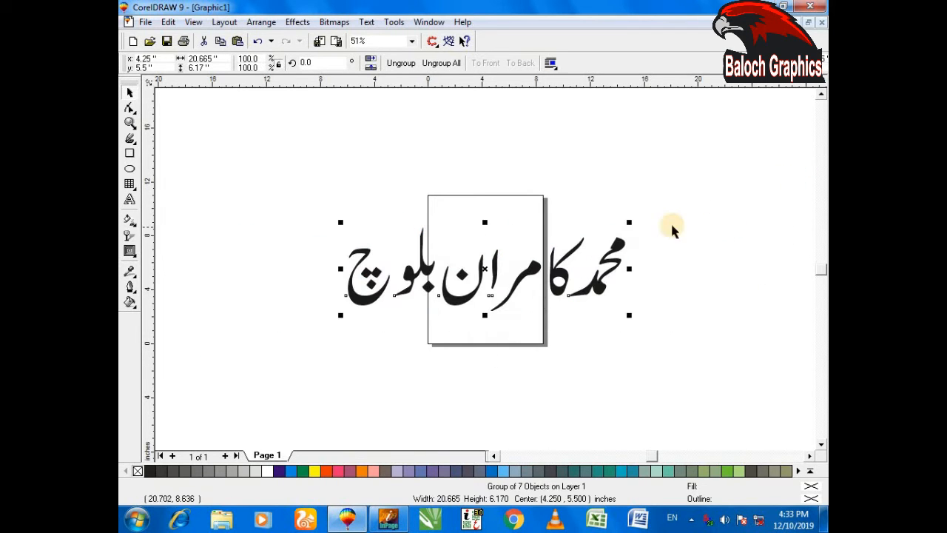
{"action": "left_click_drag", "start_coordinate": [629, 218], "coordinate": [587, 238]}
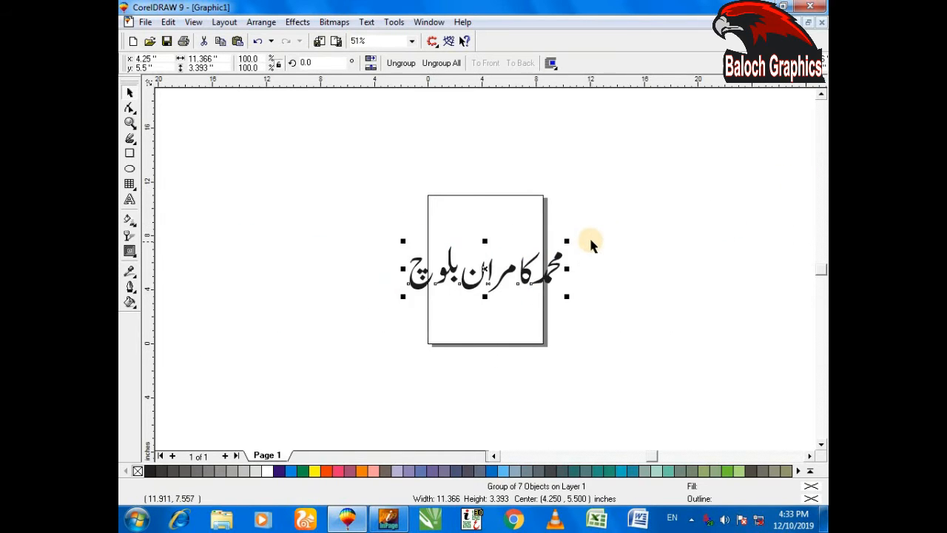
{"action": "key", "text": "F4"}
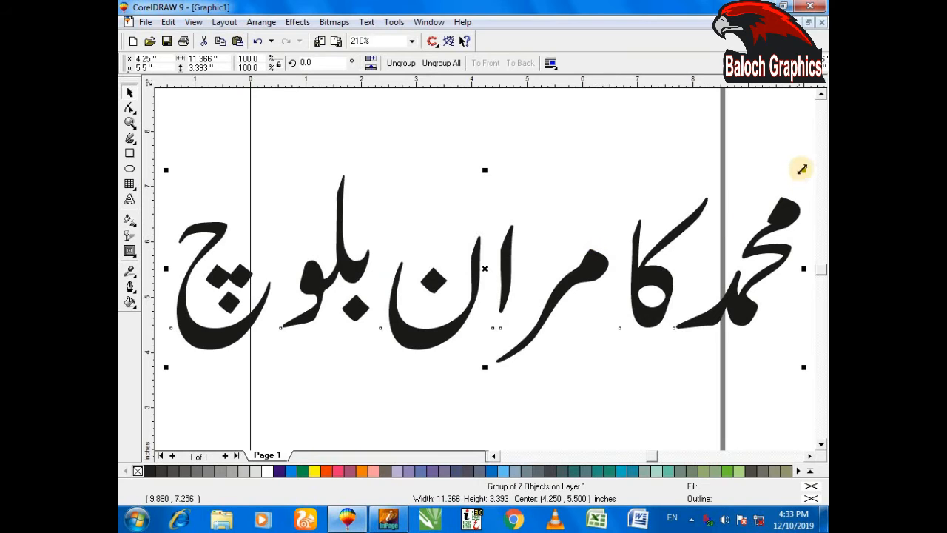
{"action": "left_click_drag", "start_coordinate": [802, 169], "coordinate": [765, 195]}
{"action": "key", "text": "shift+F4"}
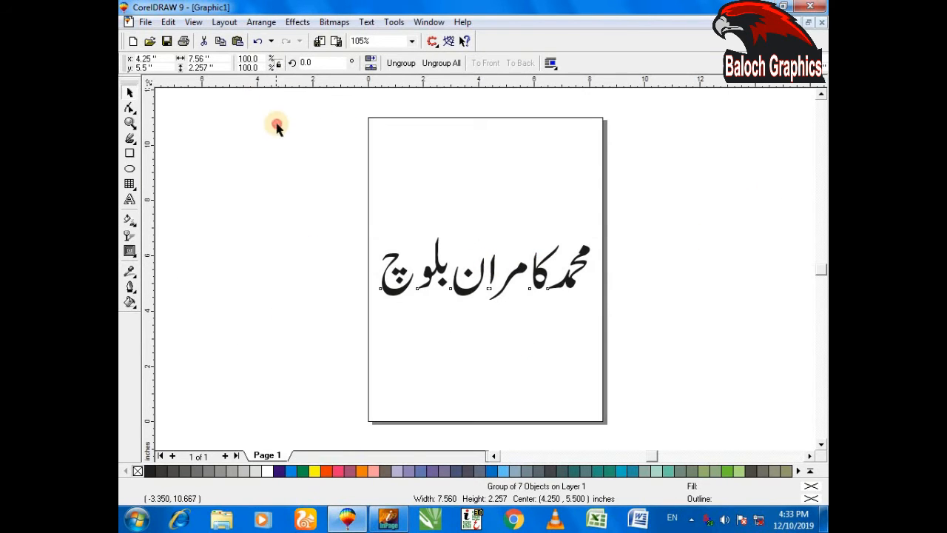
Change the page to landscape and add a page-sized rectangle filled with Red behind the lettering
{"action": "left_click", "coordinate": [275, 127]}
{"action": "left_click", "coordinate": [317, 64]}
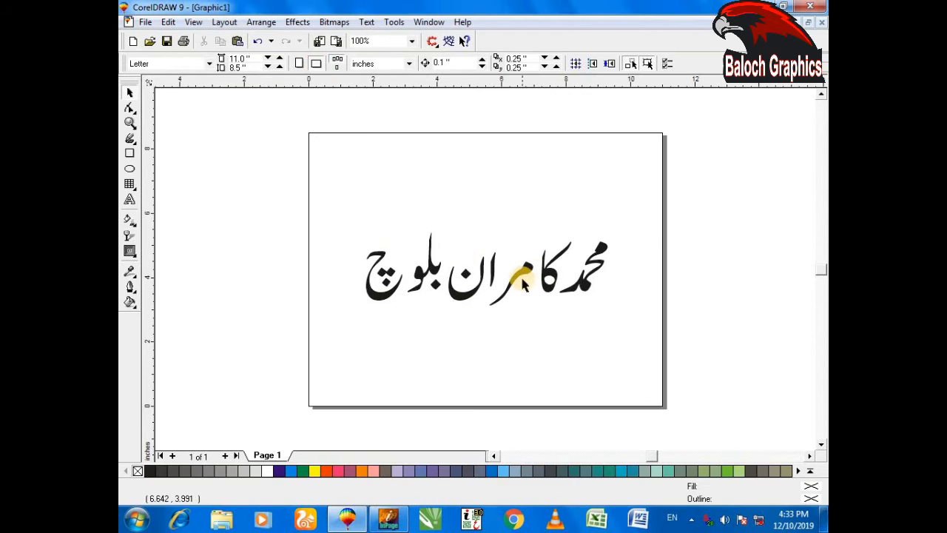
{"action": "double_click", "coordinate": [130, 155]}
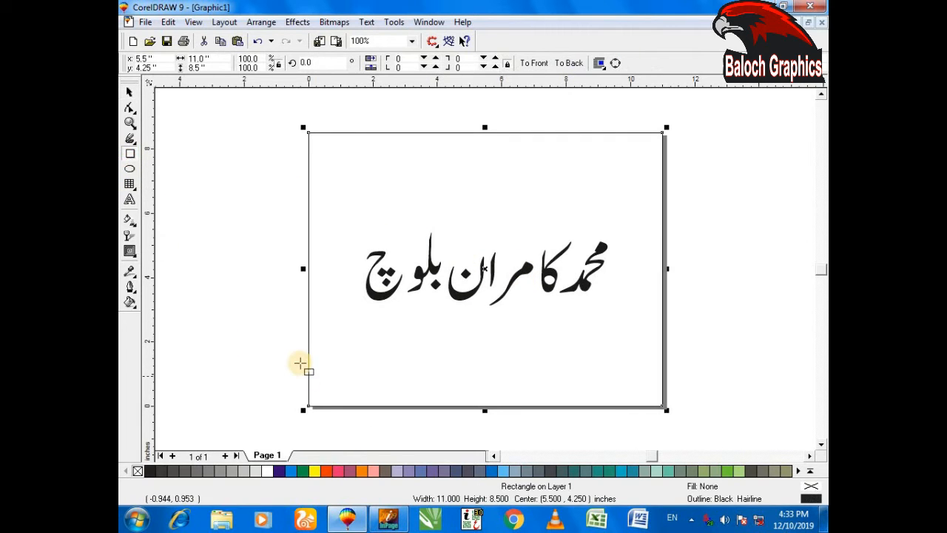
{"action": "left_click", "coordinate": [326, 471]}
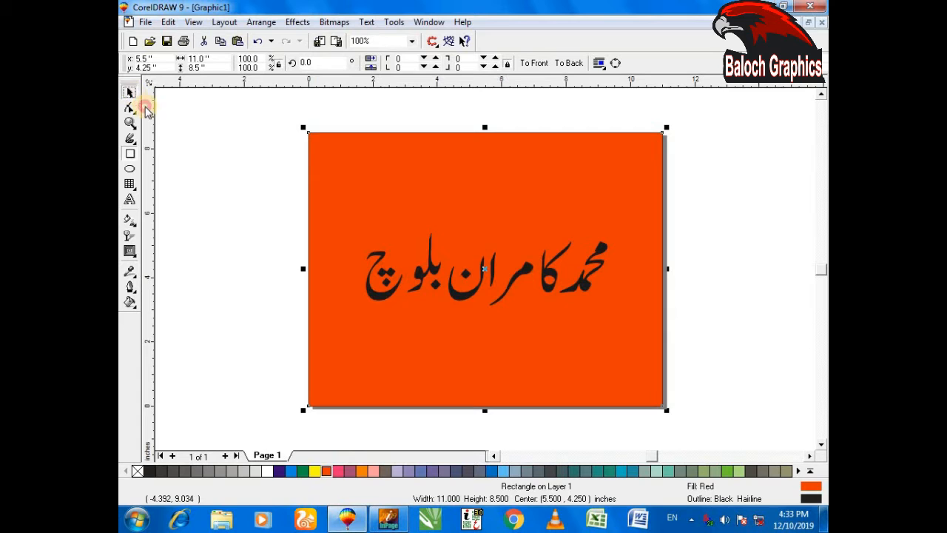
Enlarge the lettering about its centre to about 10.56 by 3.15 inches and place one copy above and one below it
{"action": "left_click", "coordinate": [423, 267]}
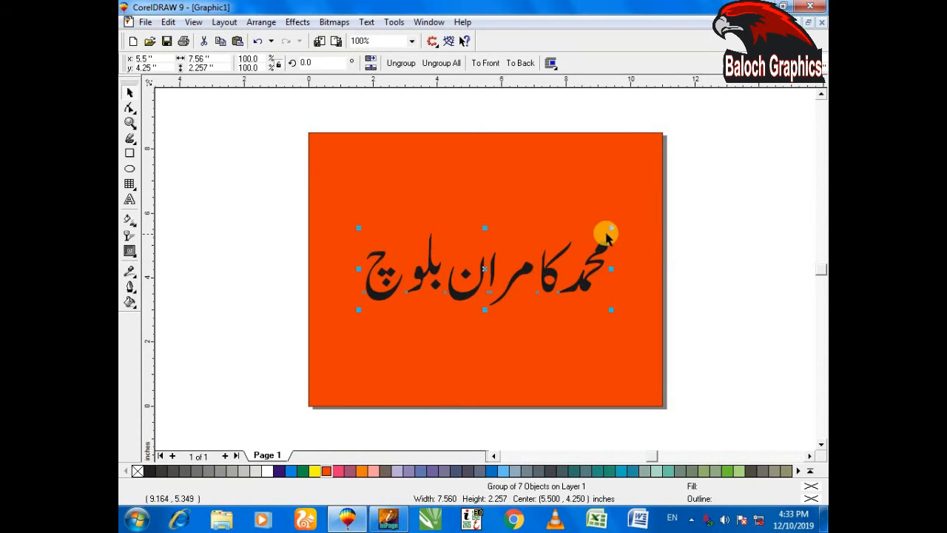
{"action": "left_click_drag", "start_coordinate": [611, 226], "coordinate": [649, 190]}
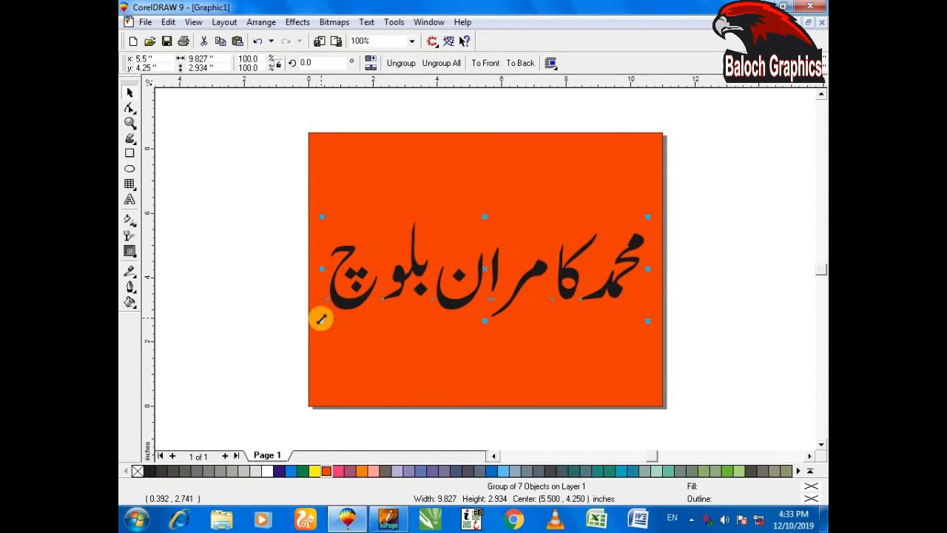
{"action": "left_click_drag", "start_coordinate": [321, 320], "coordinate": [316, 326]}
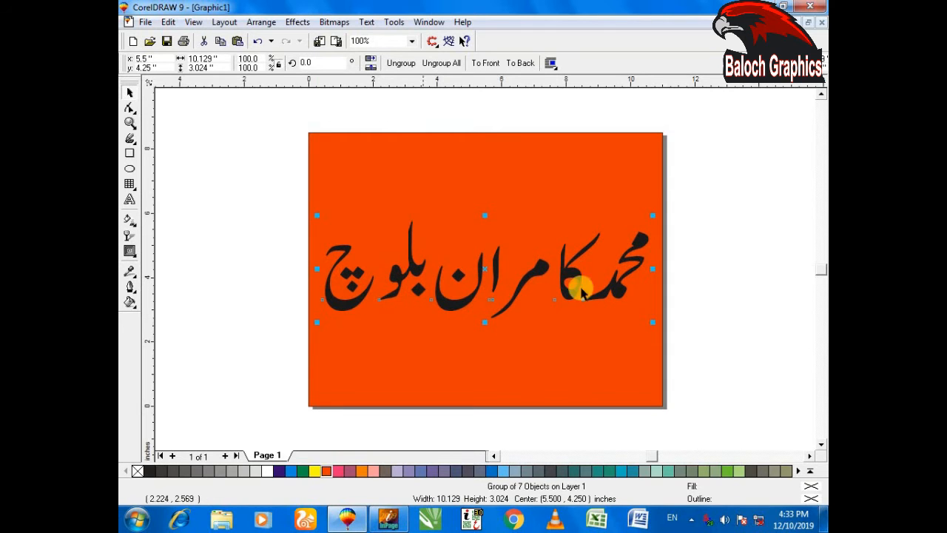
{"action": "left_click_drag", "start_coordinate": [652, 214], "coordinate": [660, 212]}
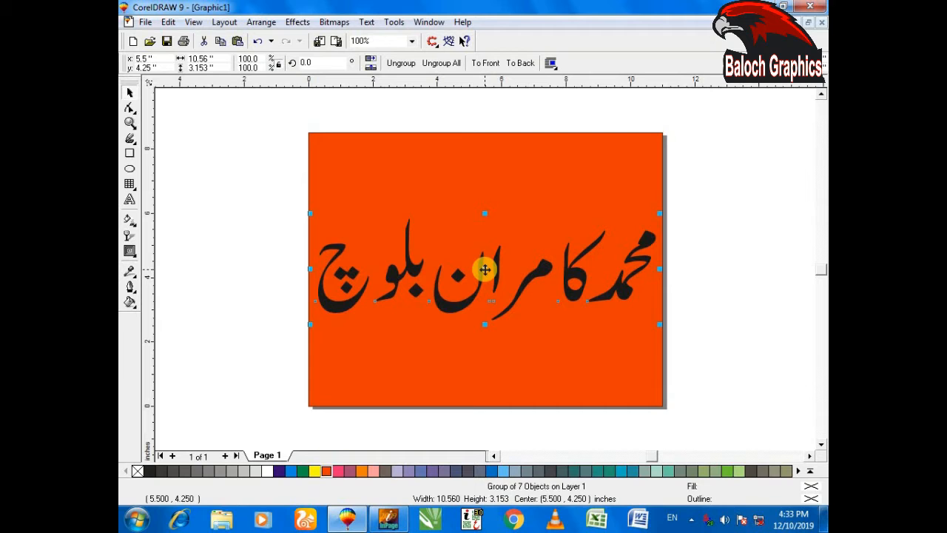
{"action": "left_click_drag", "start_coordinate": [485, 268], "coordinate": [482, 162]}
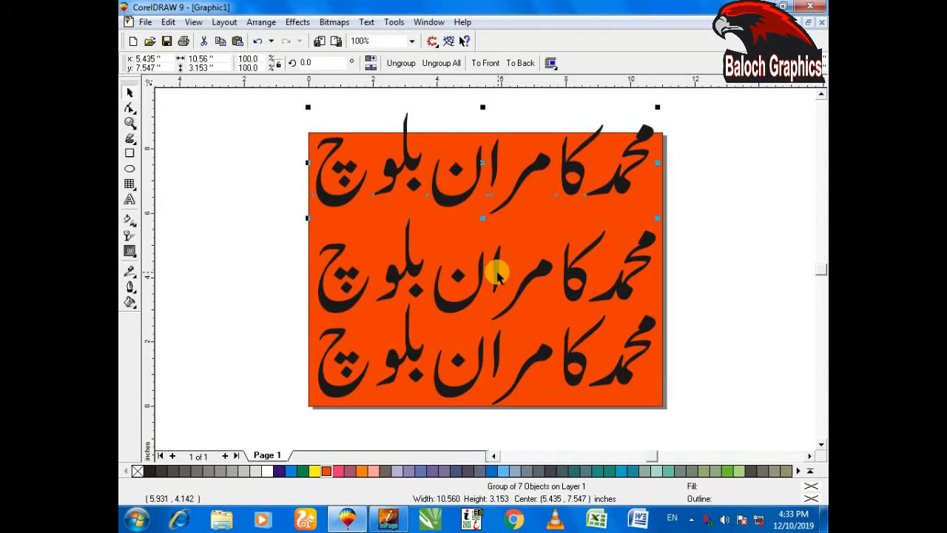
Give the middle lettering a green outline 12 points wide with rounded corners and rounded line caps
{"action": "left_click", "coordinate": [498, 274]}
{"action": "key", "text": "F12"}
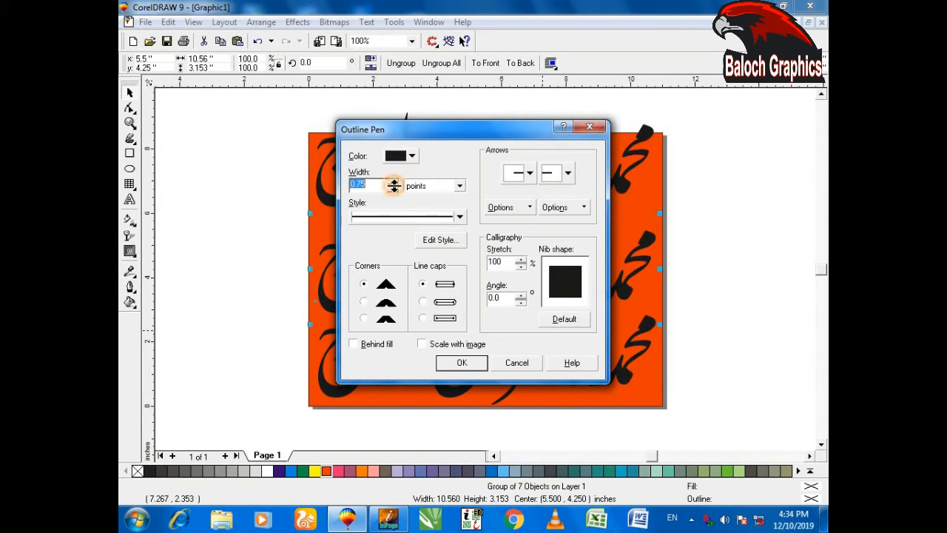
{"action": "type", "text": "12"}
{"action": "left_click", "coordinate": [403, 156]}
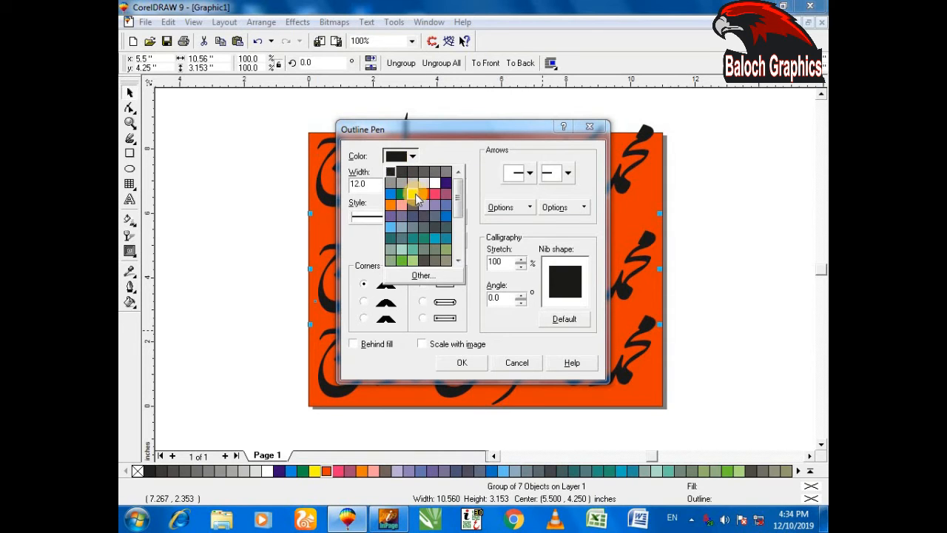
{"action": "left_click", "coordinate": [401, 195]}
{"action": "left_click", "coordinate": [363, 301]}
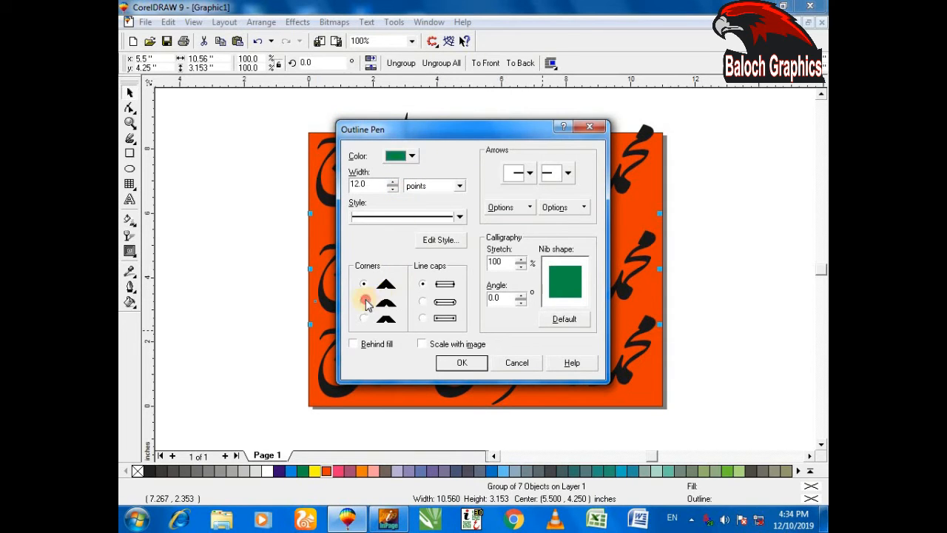
{"action": "left_click", "coordinate": [422, 301]}
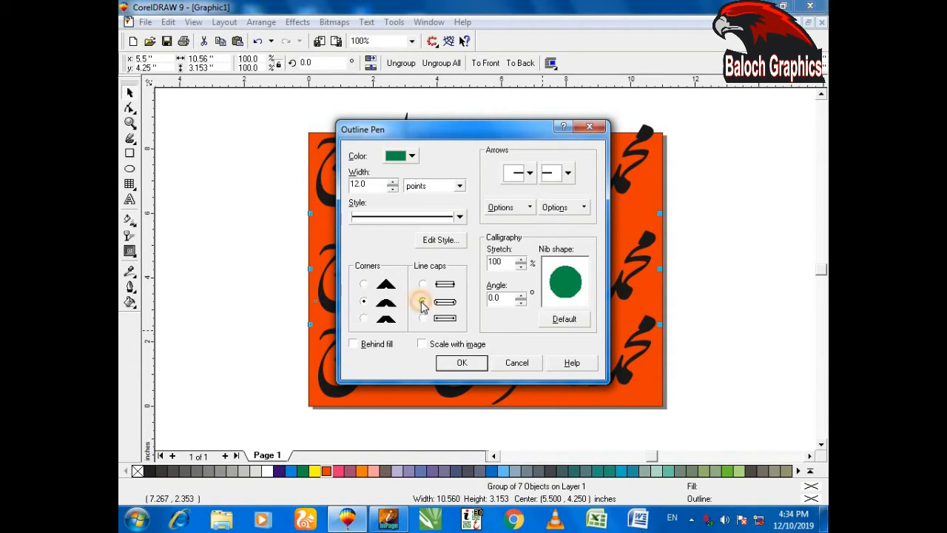
{"action": "left_click", "coordinate": [461, 363]}
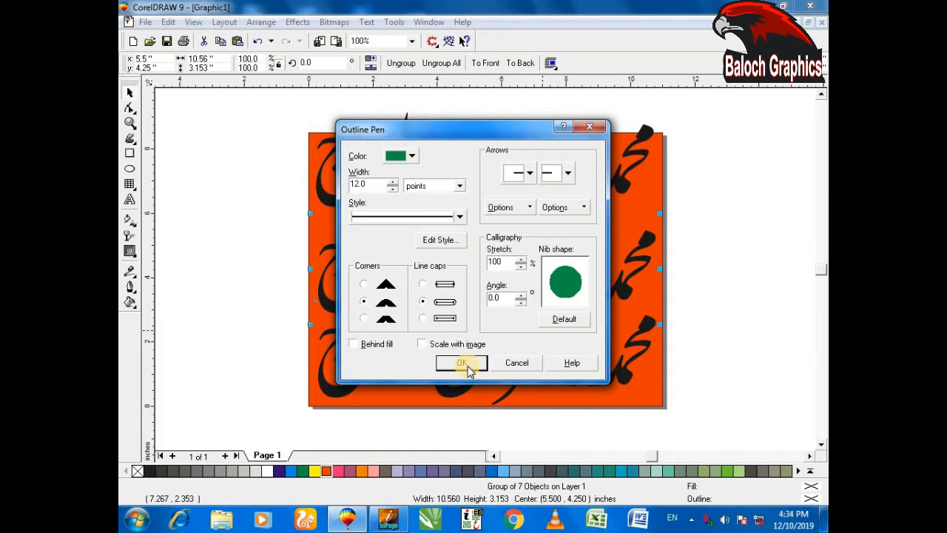
{"action": "left_click", "coordinate": [466, 364]}
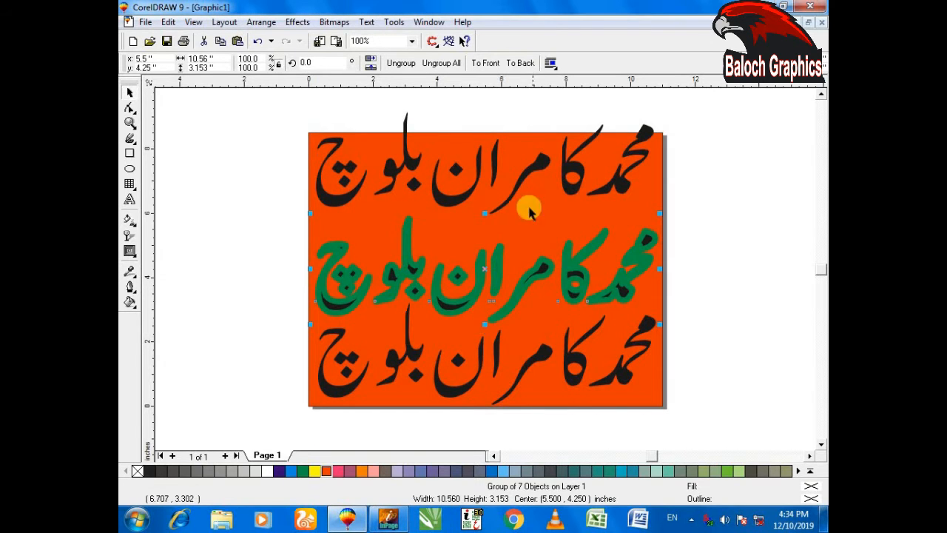
Move the upper copy onto the green-outlined lettering and give it a 10-point yellow outline with rounded corners and line caps
{"action": "left_click_drag", "start_coordinate": [542, 169], "coordinate": [546, 272]}
{"action": "key", "text": "F12"}
{"action": "key", "text": "Tab"}
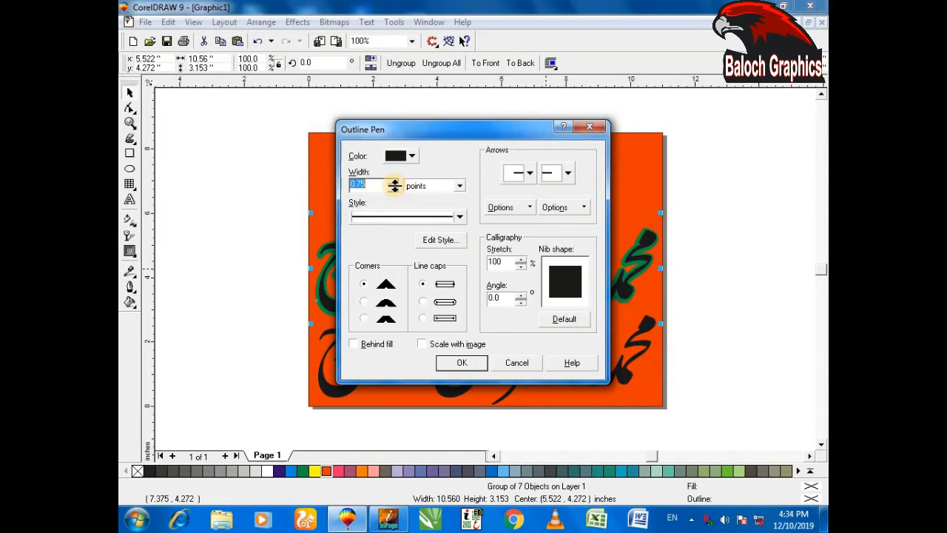
{"action": "type", "text": "10"}
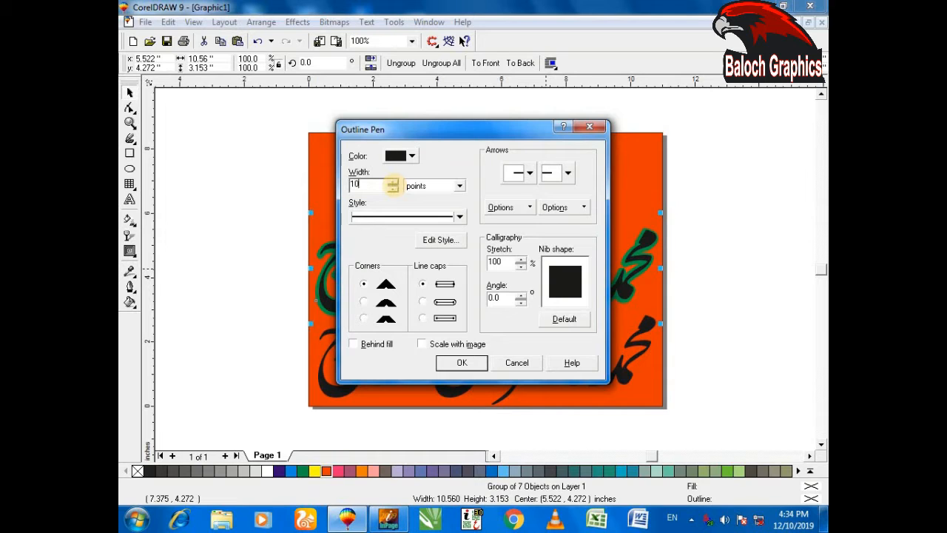
{"action": "left_click", "coordinate": [413, 154]}
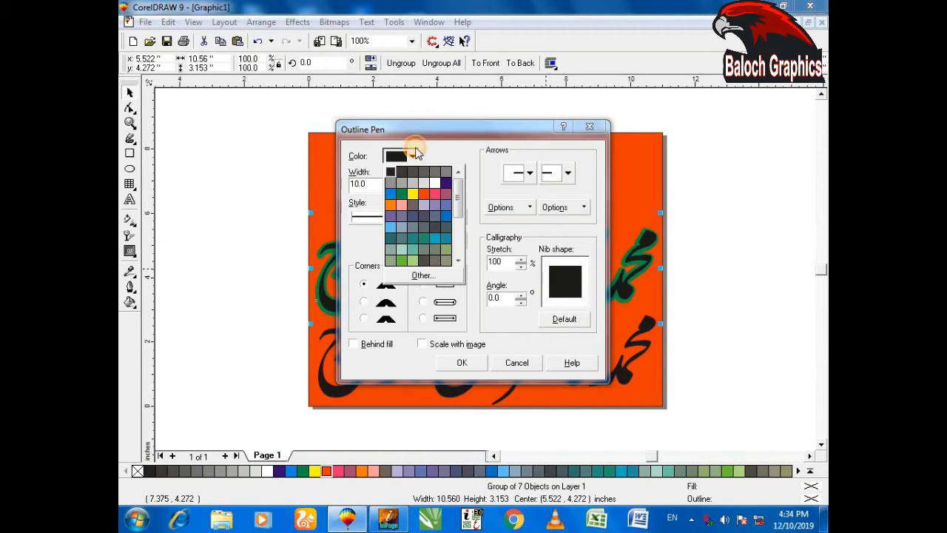
{"action": "left_click", "coordinate": [412, 194]}
{"action": "left_click", "coordinate": [419, 301]}
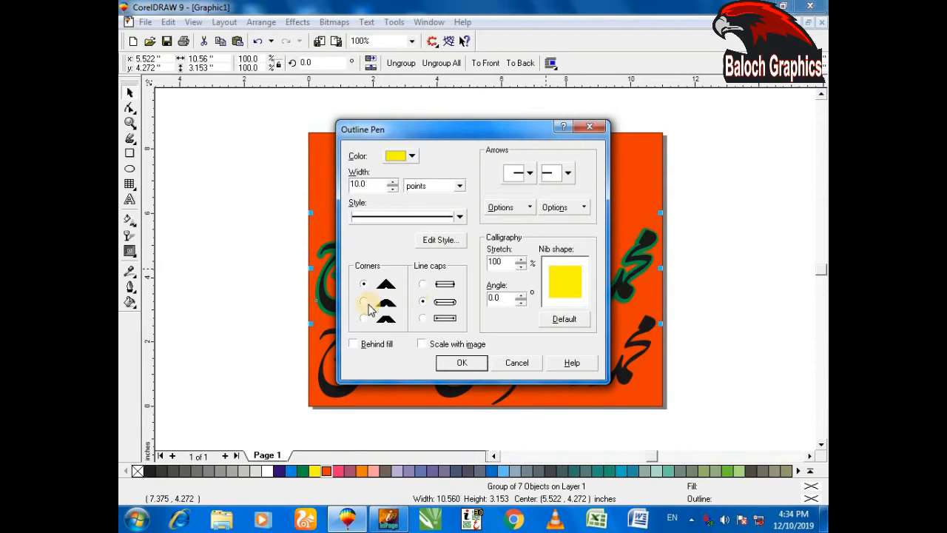
{"action": "left_click", "coordinate": [369, 304]}
{"action": "left_click", "coordinate": [462, 362]}
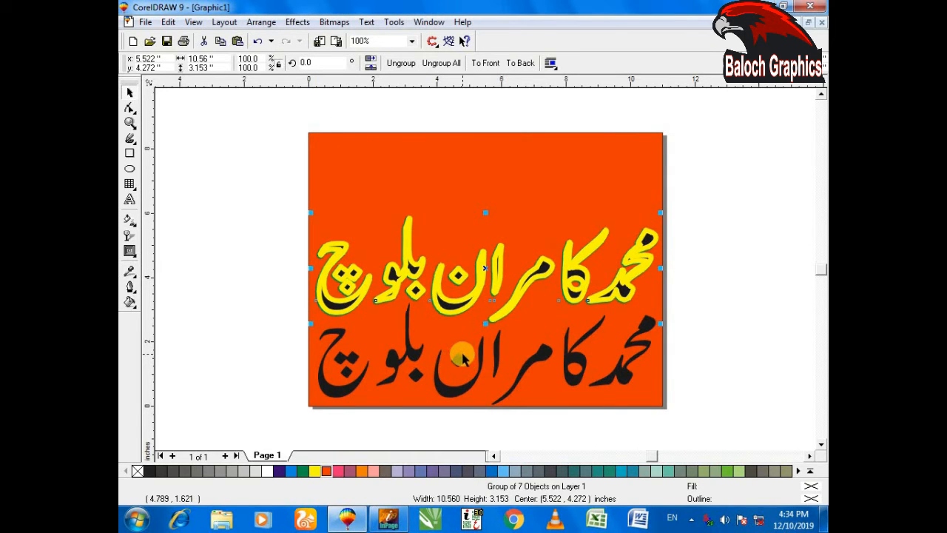
Set the yellow outline's width to 8 points and move the plain lower copy on top of the outlined lettering
{"action": "key", "text": "F12"}
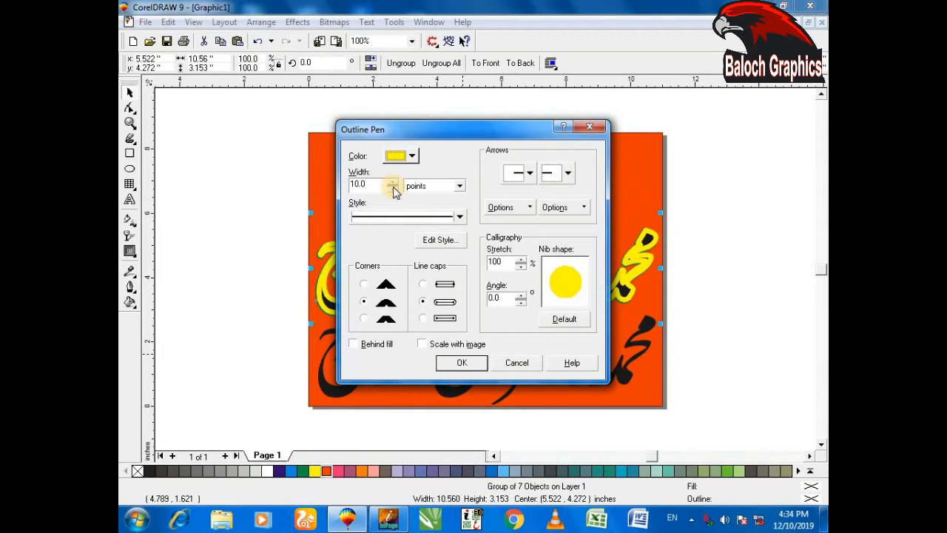
{"action": "left_click", "coordinate": [391, 186]}
{"action": "type", "text": "8"}
{"action": "left_click", "coordinate": [456, 362]}
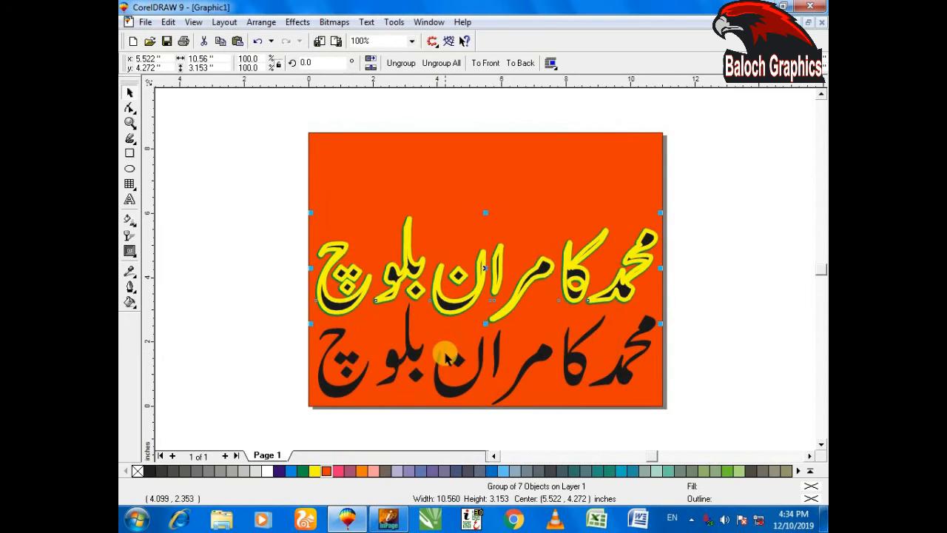
{"action": "left_click_drag", "start_coordinate": [437, 368], "coordinate": [446, 302]}
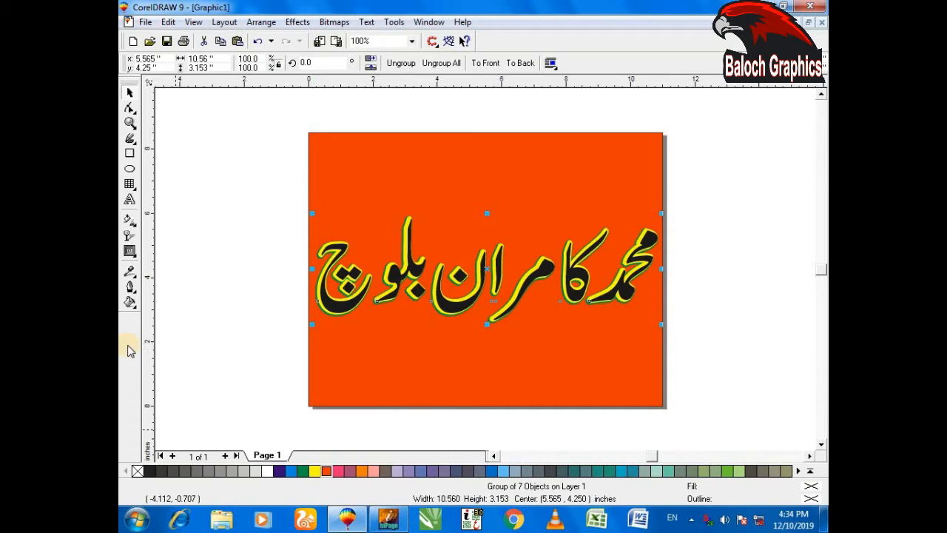
Try white, yellow and pink fills on the top lettering and inspect the layered outlines up close
{"action": "left_click", "coordinate": [269, 471]}
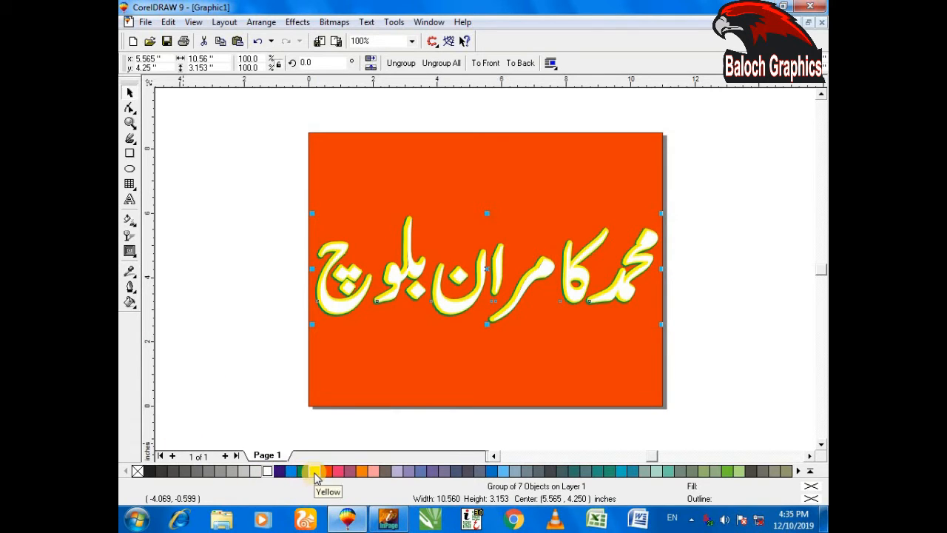
{"action": "left_click", "coordinate": [315, 474]}
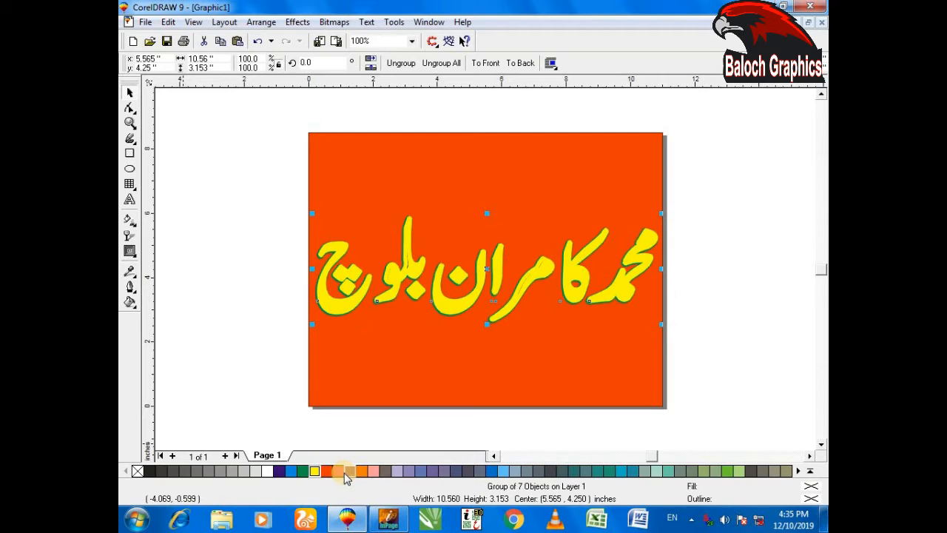
{"action": "left_click", "coordinate": [339, 472]}
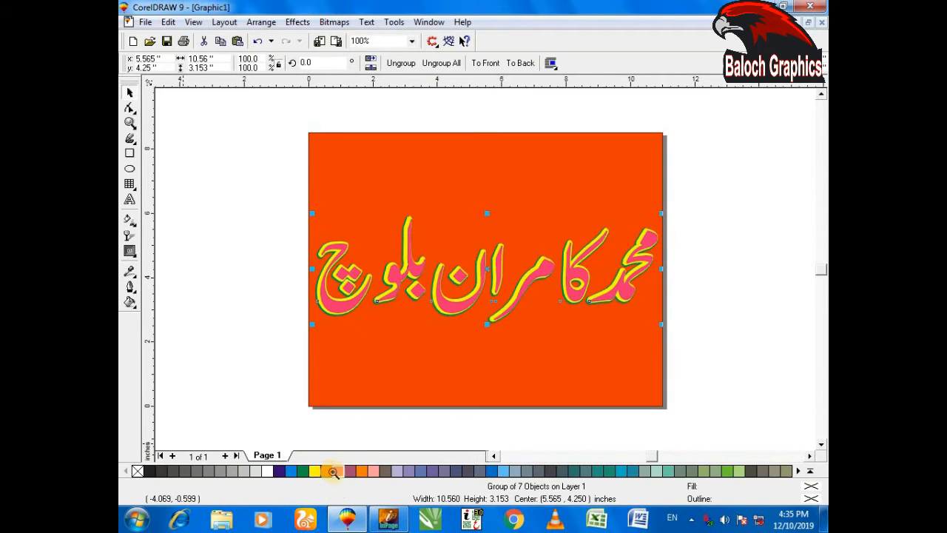
{"action": "left_click_drag", "start_coordinate": [275, 236], "coordinate": [418, 345]}
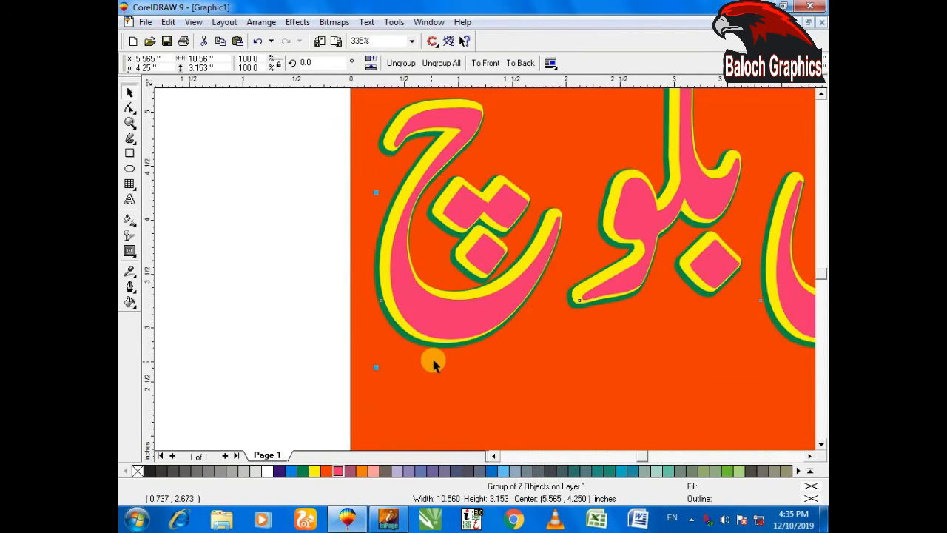
{"action": "left_click", "coordinate": [478, 353]}
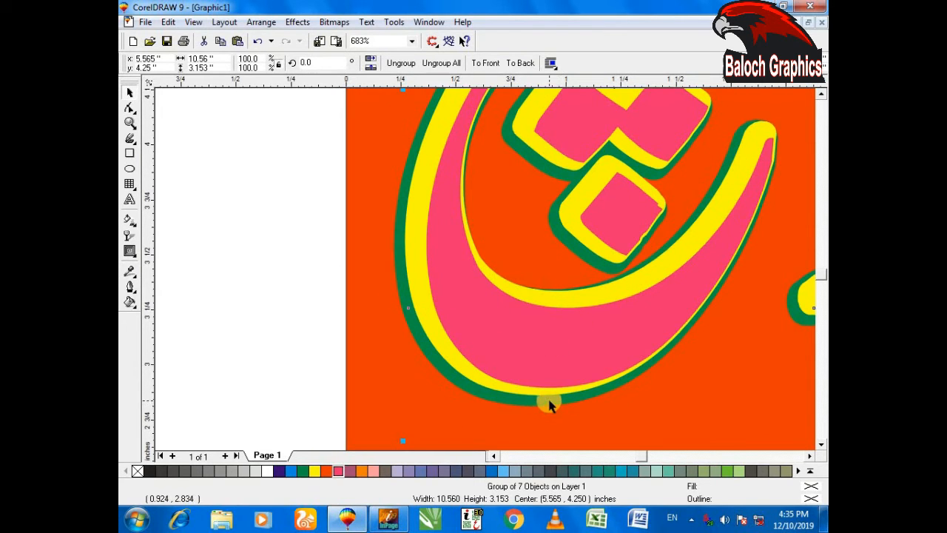
{"action": "key", "text": "F4"}
Undo the colour fills and the green and yellow outline layers, back to the single plain black lettering
{"action": "key", "text": "ctrl+z"}
{"action": "key", "text": "ctrl+z"}
{"action": "key", "text": "ctrl+z"}
{"action": "key", "text": "ctrl+z"}
{"action": "key", "text": "ctrl+z"}
{"action": "key", "text": "ctrl+z"}
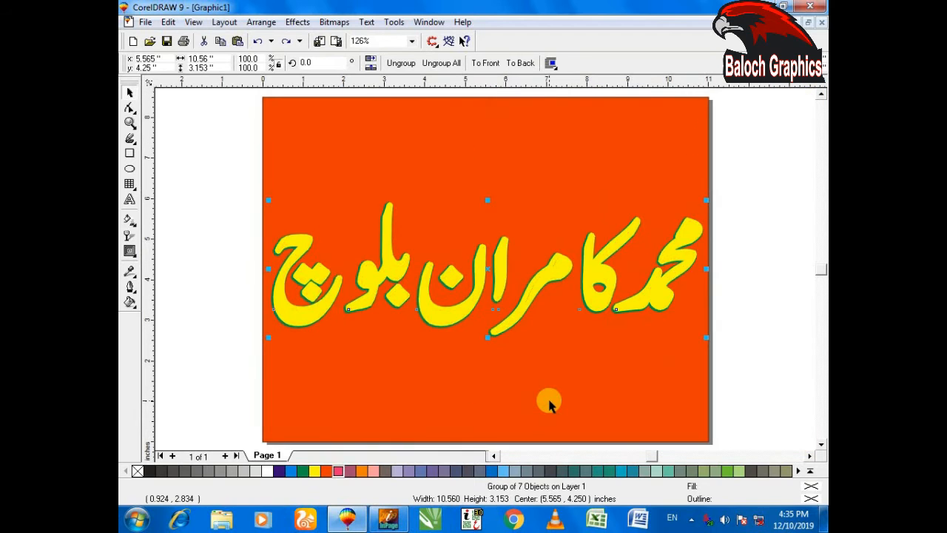
{"action": "key", "text": "ctrl+z"}
{"action": "key", "text": "ctrl+z"}
{"action": "key", "text": "ctrl+z"}
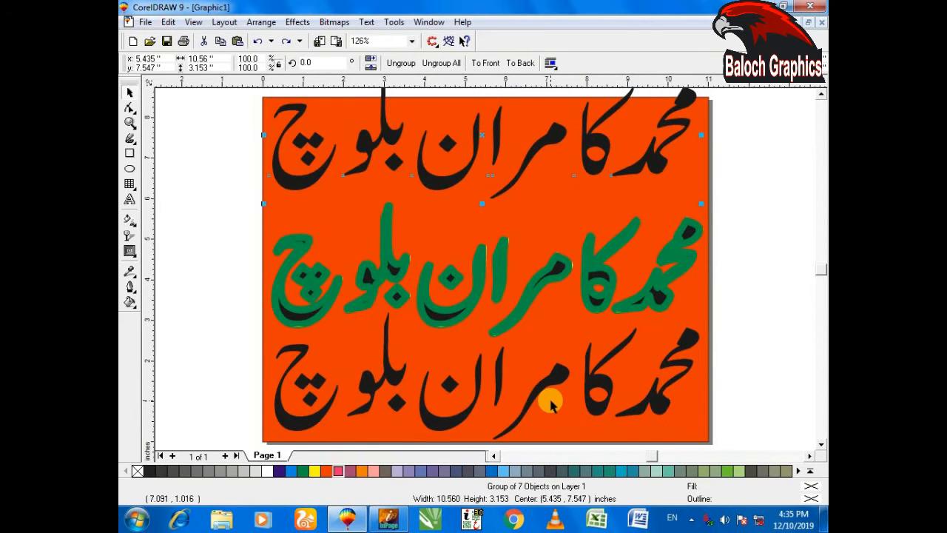
{"action": "key", "text": "ctrl+z"}
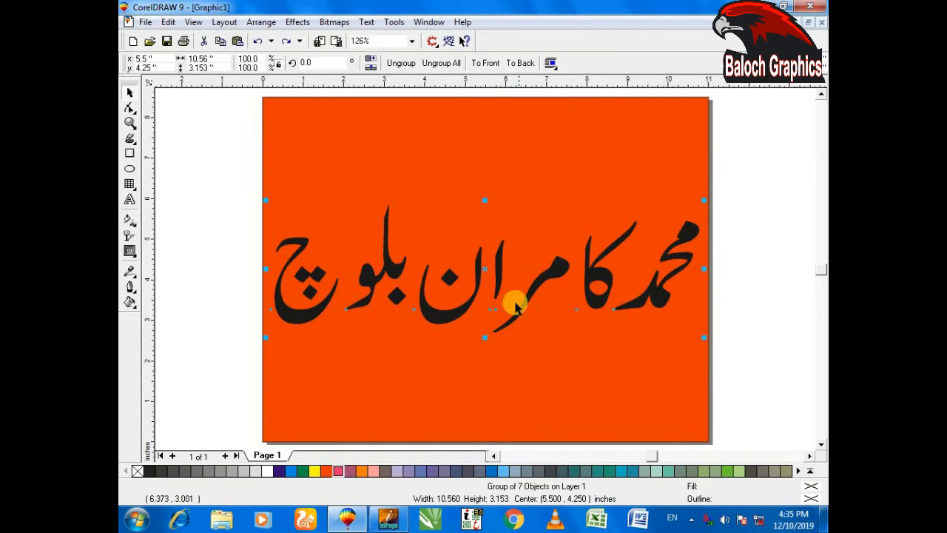
Shift the lettering slightly down and give it a 12-point orange outline with rounded corners and rounded line caps
{"action": "left_click_drag", "start_coordinate": [485, 275], "coordinate": [484, 275]}
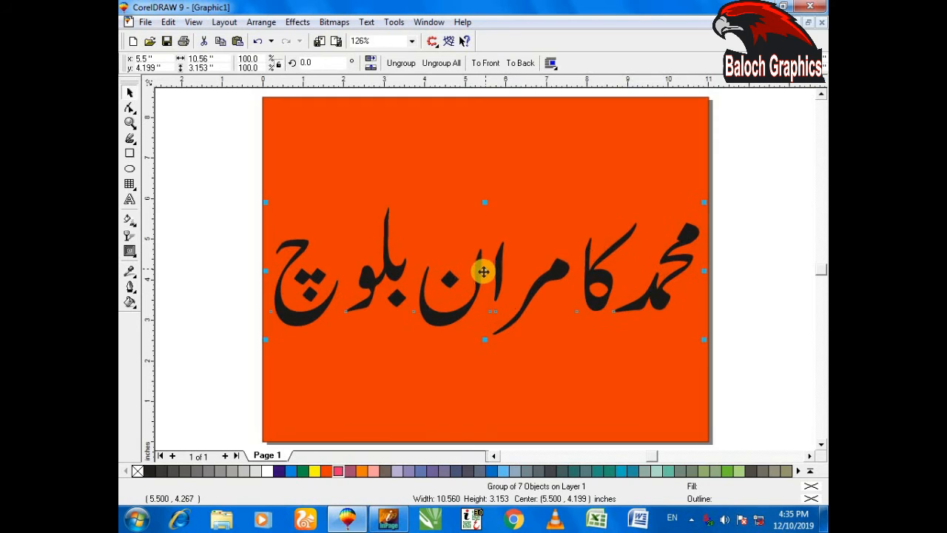
{"action": "key", "text": "F12"}
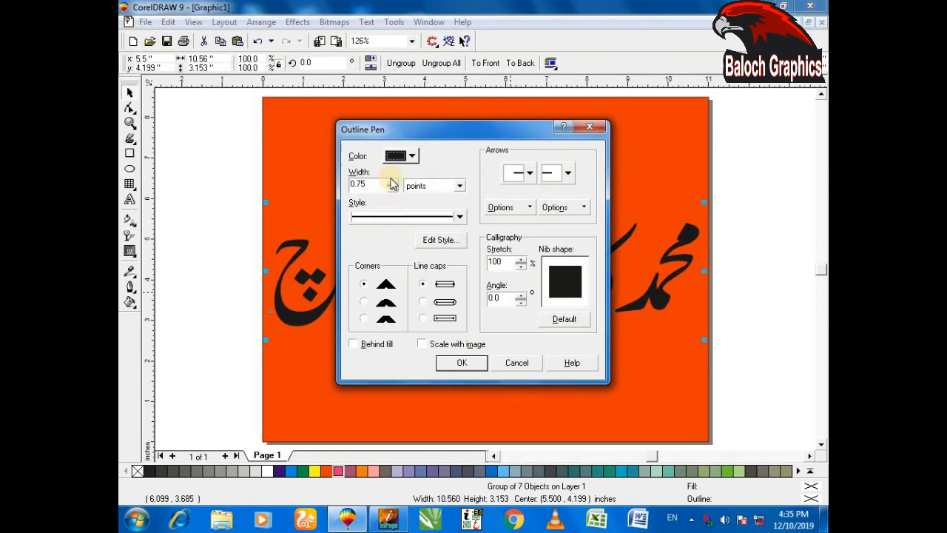
{"action": "key", "text": "Tab"}
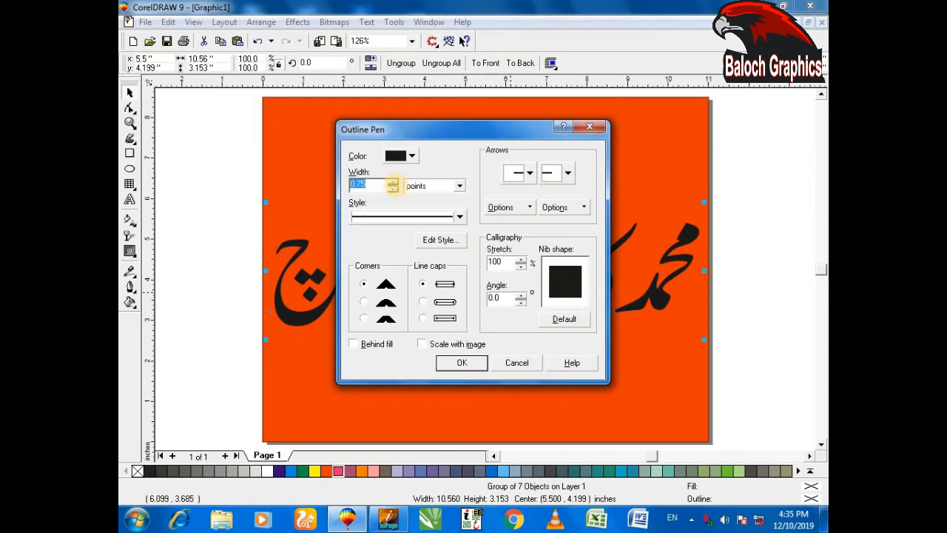
{"action": "left_click", "coordinate": [411, 156]}
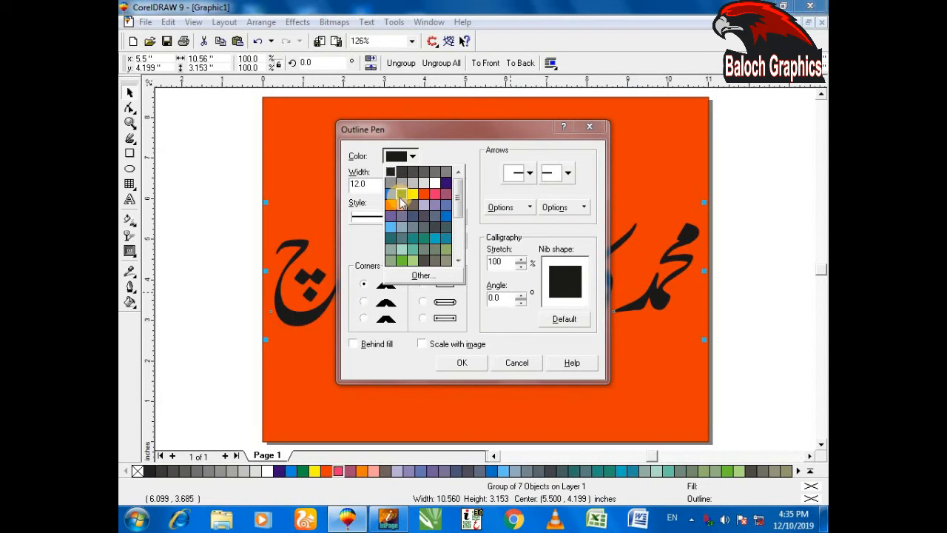
{"action": "left_click", "coordinate": [391, 207]}
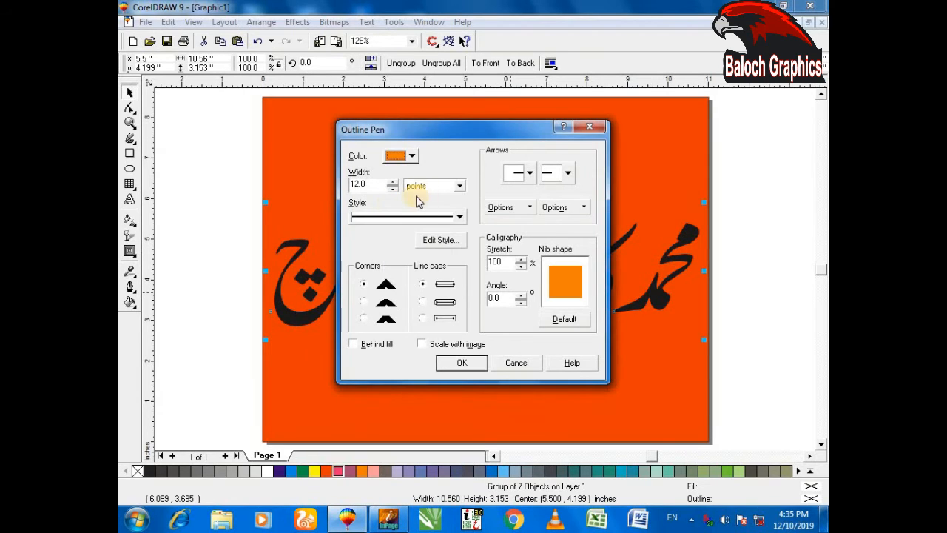
{"action": "left_click", "coordinate": [366, 301]}
{"action": "left_click", "coordinate": [419, 304]}
{"action": "left_click", "coordinate": [462, 363]}
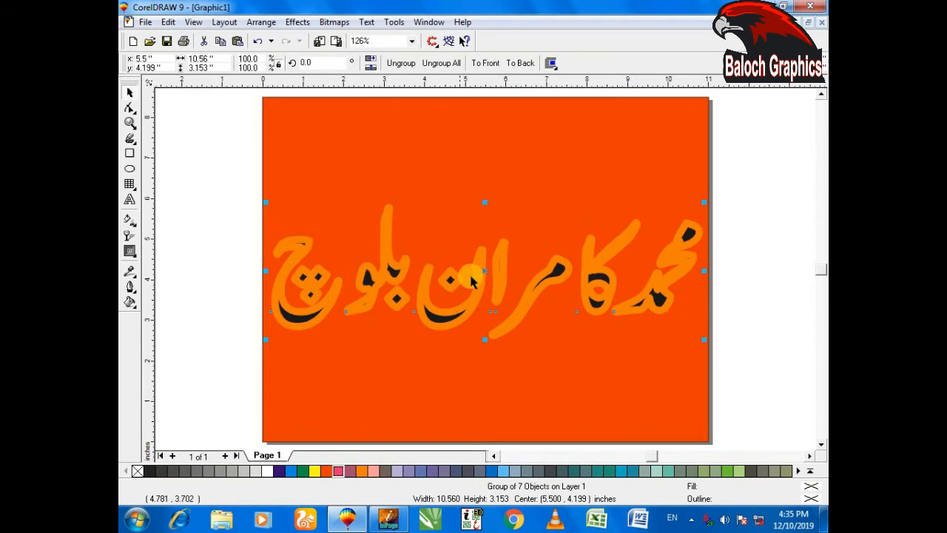
Place a slightly offset copy over the orange-outlined lettering and give it a white outline 6 points wide
{"action": "left_click_drag", "start_coordinate": [488, 272], "coordinate": [488, 274]}
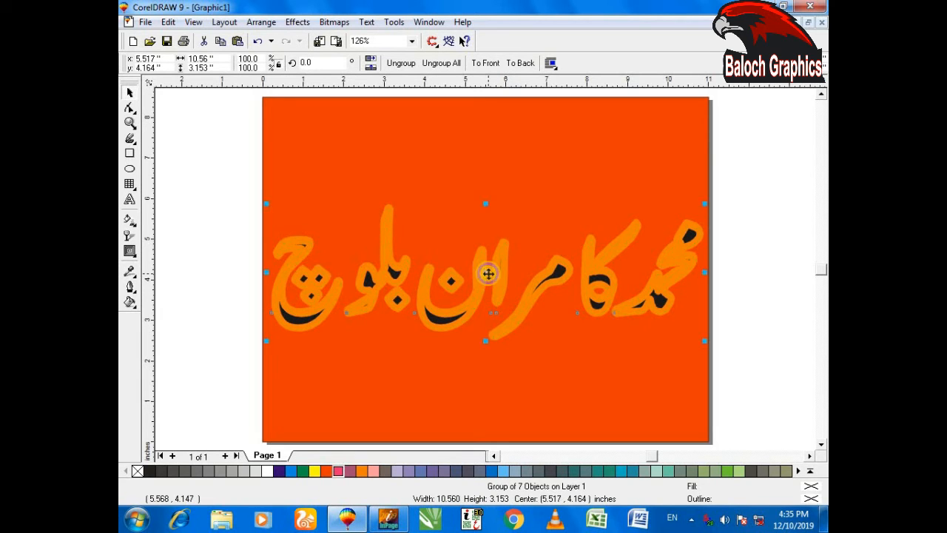
{"action": "key", "text": "F12"}
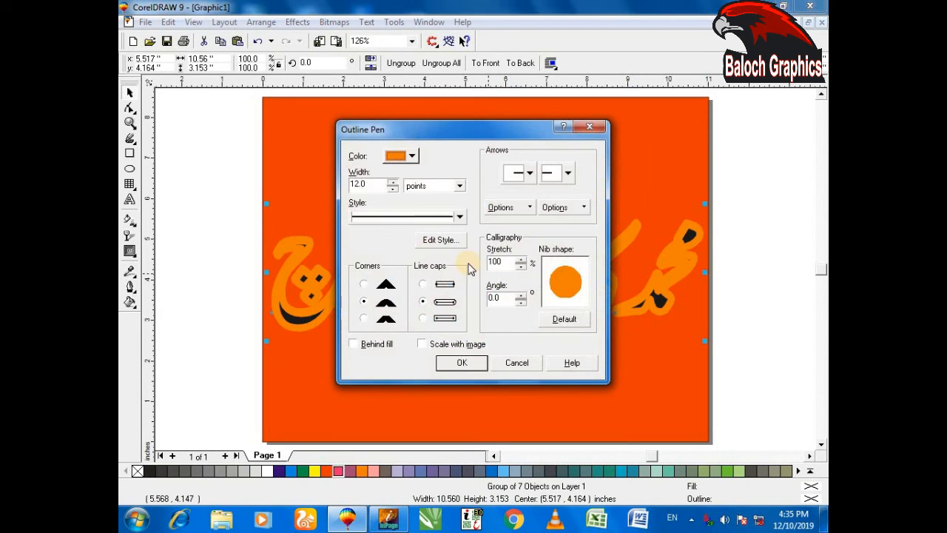
{"action": "left_click", "coordinate": [411, 157]}
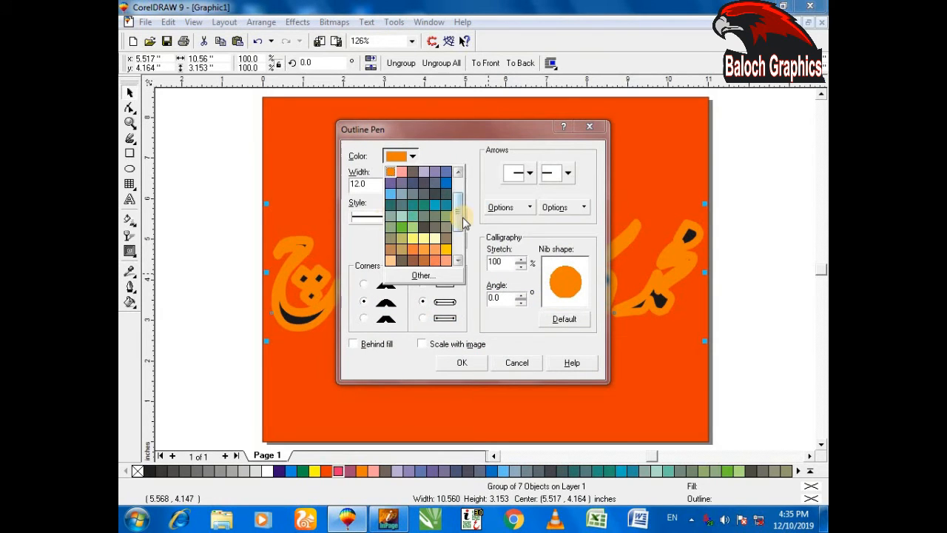
{"action": "left_click_drag", "start_coordinate": [460, 214], "coordinate": [459, 196]}
{"action": "left_click", "coordinate": [435, 184]}
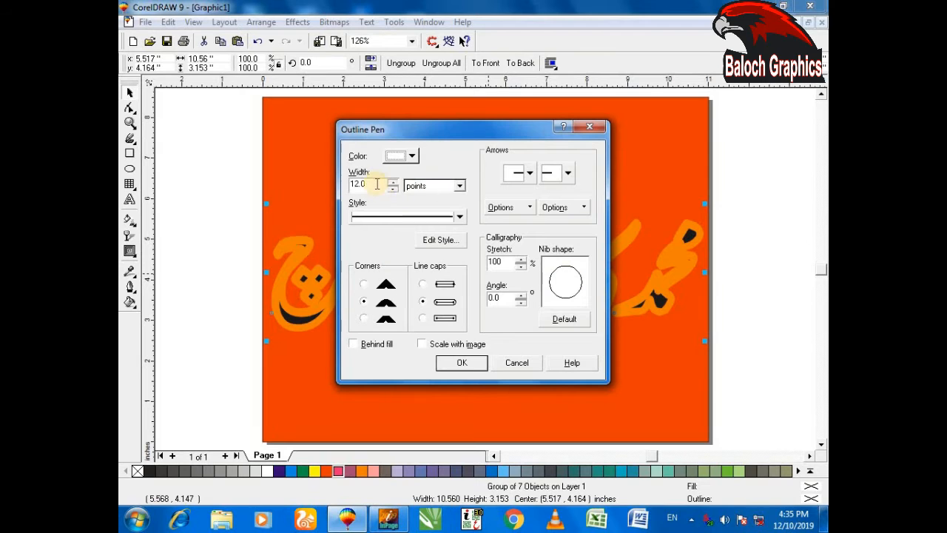
{"action": "key", "text": "Tab"}
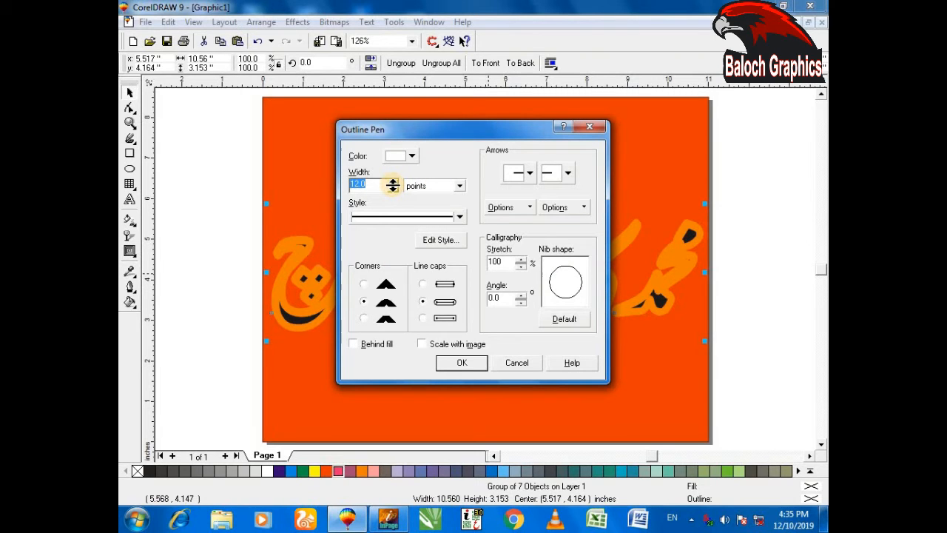
{"action": "type", "text": "6"}
{"action": "left_click", "coordinate": [455, 363]}
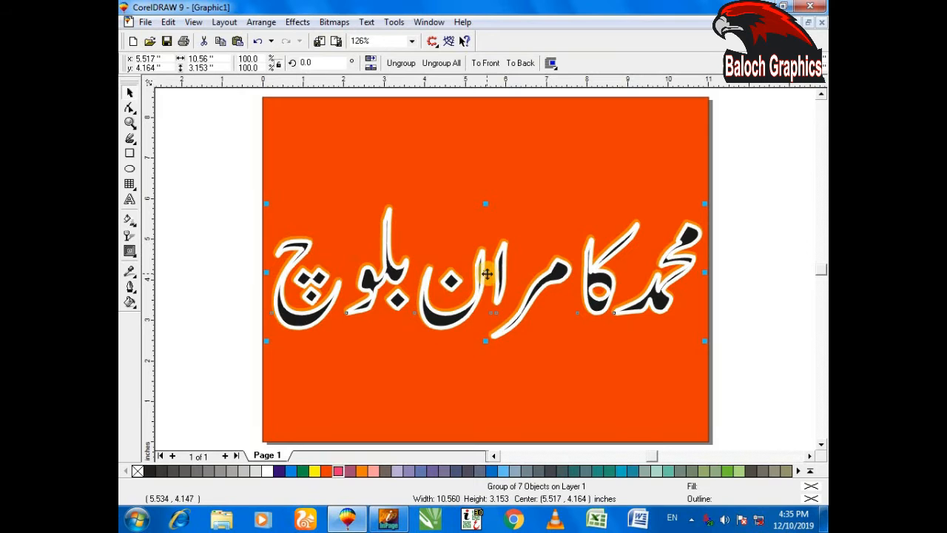
Place another slightly offset copy on top of the white-outlined lettering and remove its outline
{"action": "left_click_drag", "start_coordinate": [487, 274], "coordinate": [488, 274]}
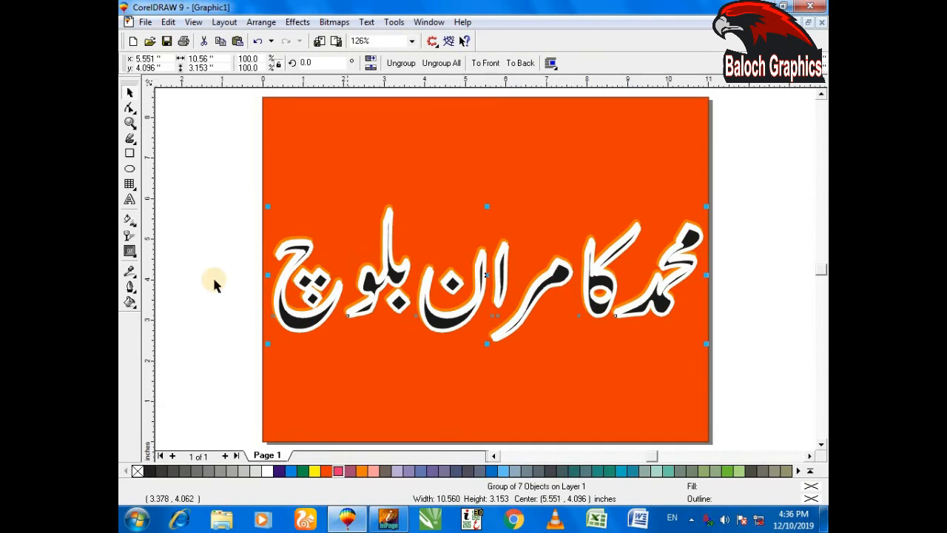
{"action": "left_click", "coordinate": [131, 290]}
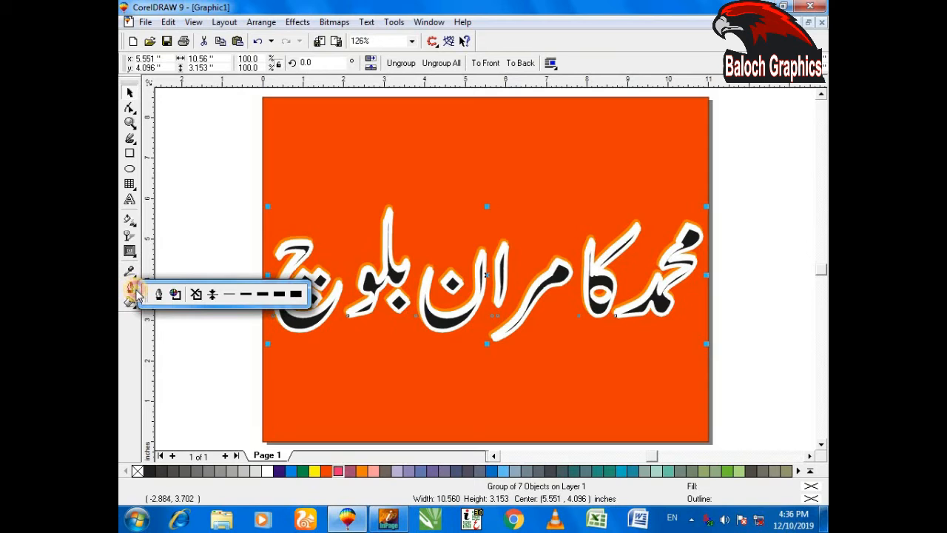
{"action": "left_click", "coordinate": [197, 295]}
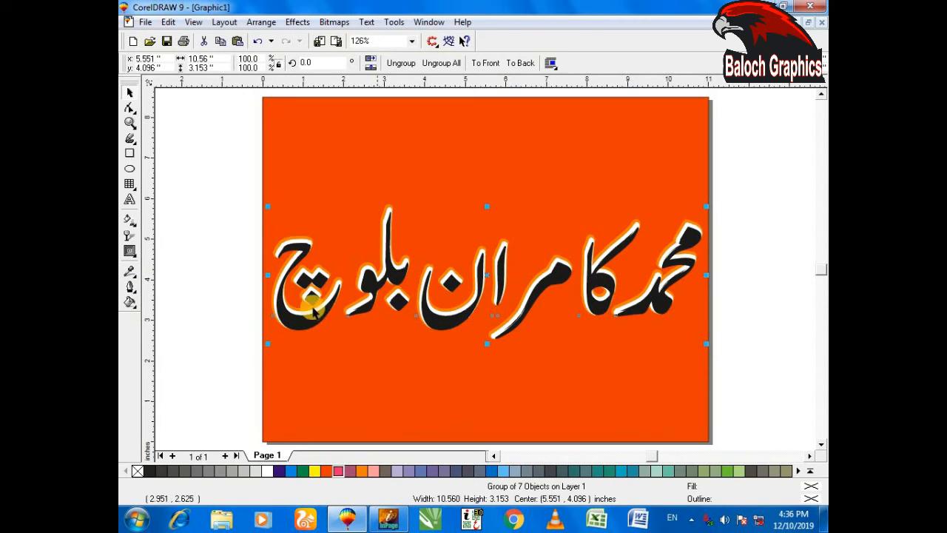
Delete the red background rectangle and examine the orange and white layers of the lettering up close
{"action": "left_click", "coordinate": [375, 370]}
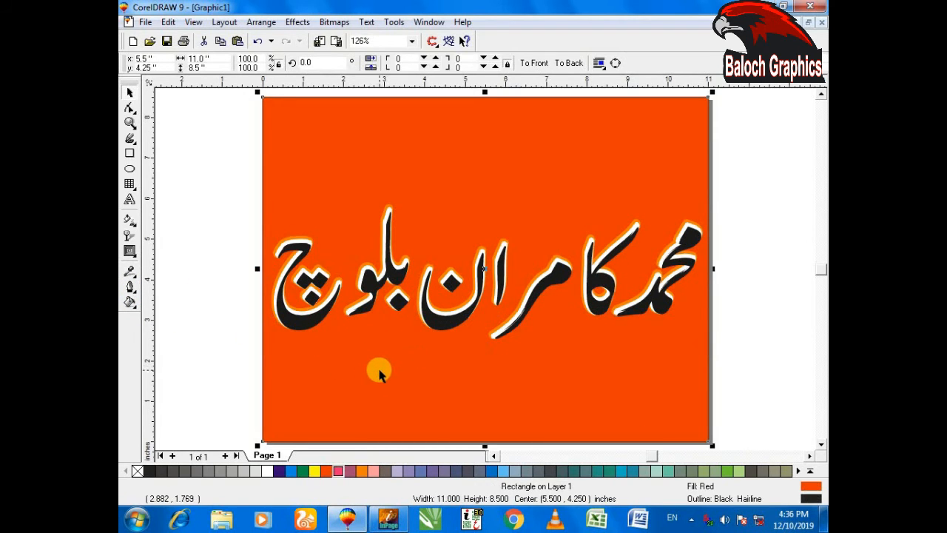
{"action": "key", "text": "Delete"}
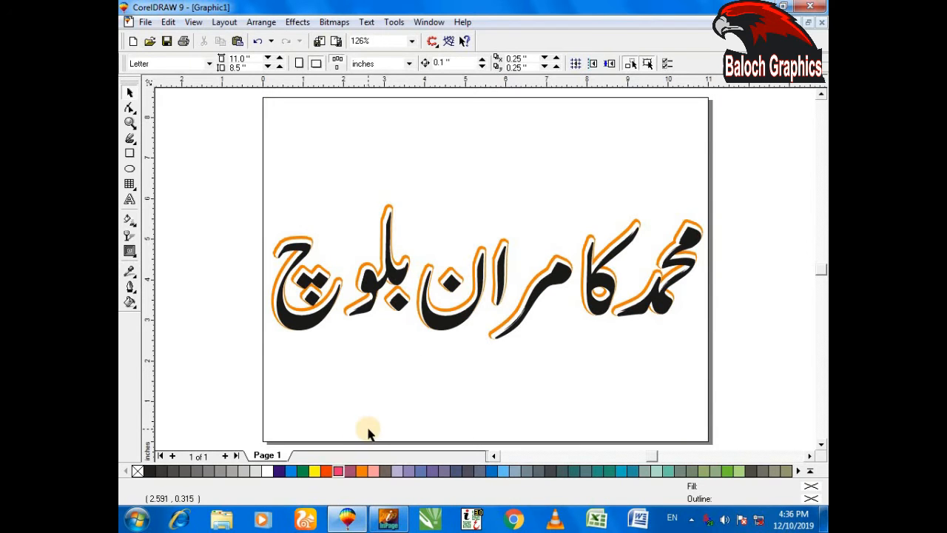
{"action": "key", "text": "F2"}
{"action": "left_click_drag", "start_coordinate": [244, 215], "coordinate": [351, 365]}
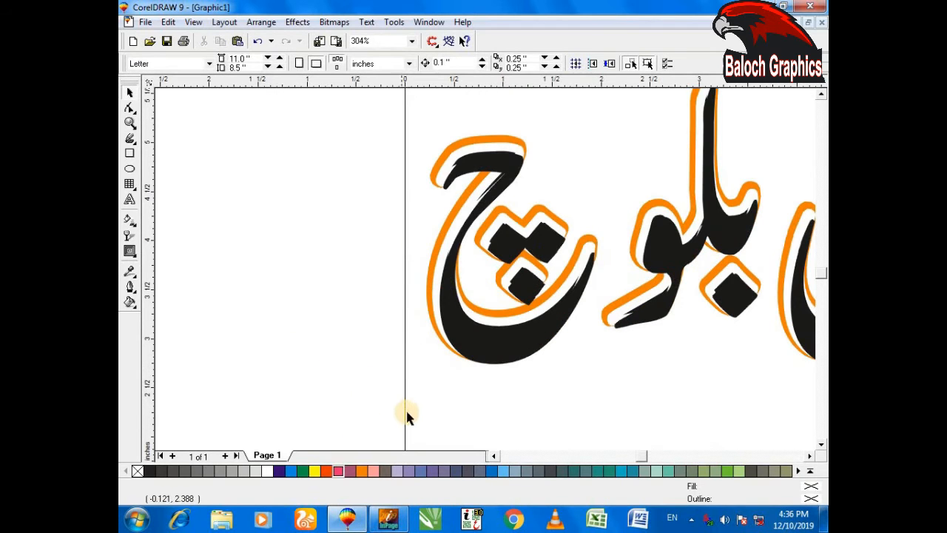
{"action": "key", "text": "F2"}
{"action": "left_click", "coordinate": [535, 370]}
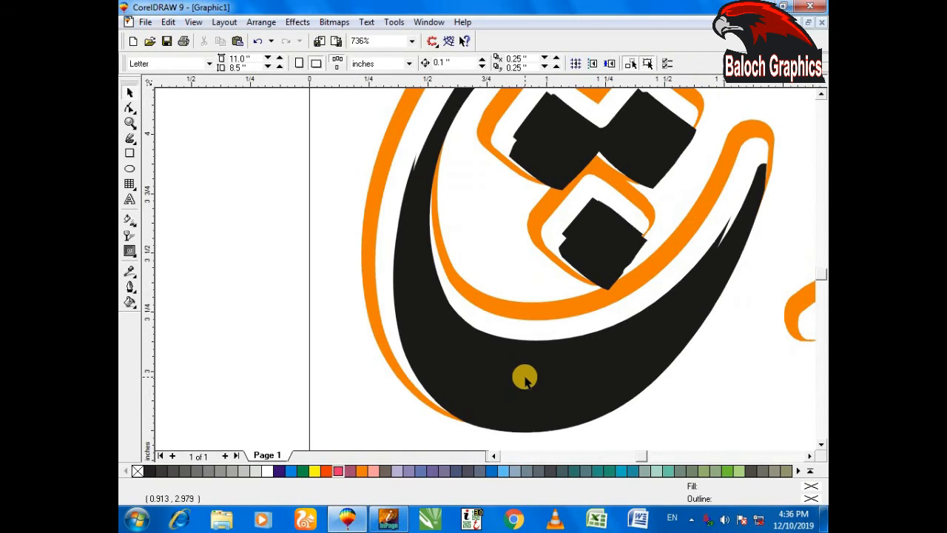
{"action": "key", "text": "F4"}
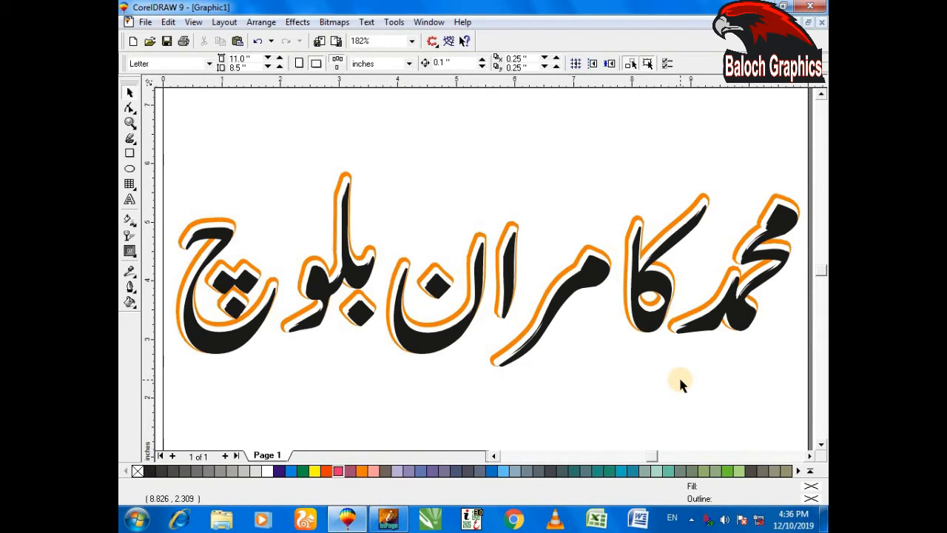
{"action": "key", "text": "F3"}
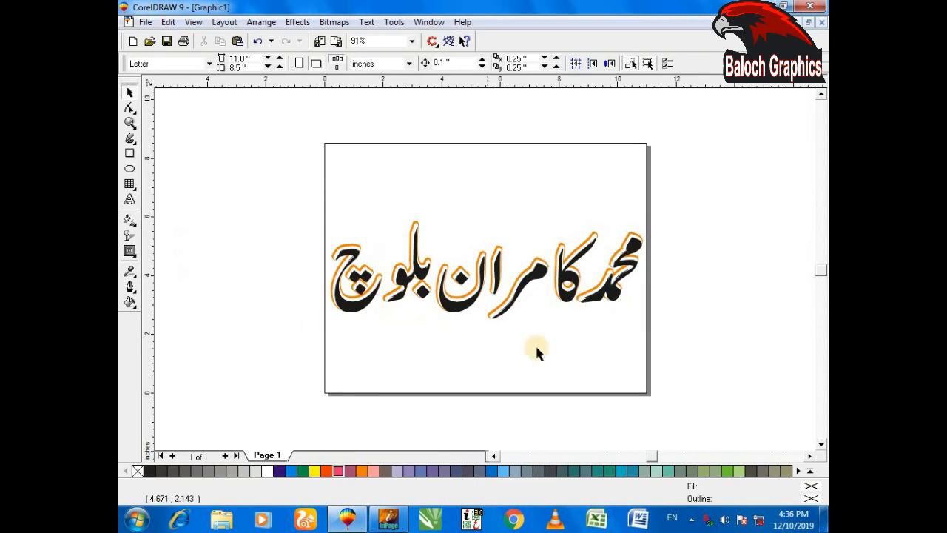
Move the plain black top lettering up near the page's upper edge and delete the outlined lettering beneath
{"action": "left_click", "coordinate": [469, 312]}
{"action": "left_click_drag", "start_coordinate": [489, 273], "coordinate": [497, 171]}
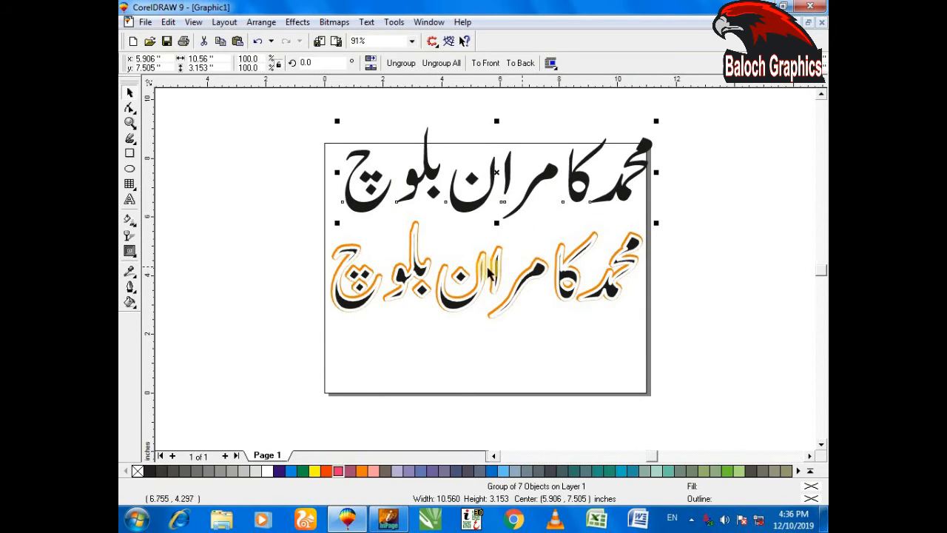
{"action": "left_click", "coordinate": [687, 317]}
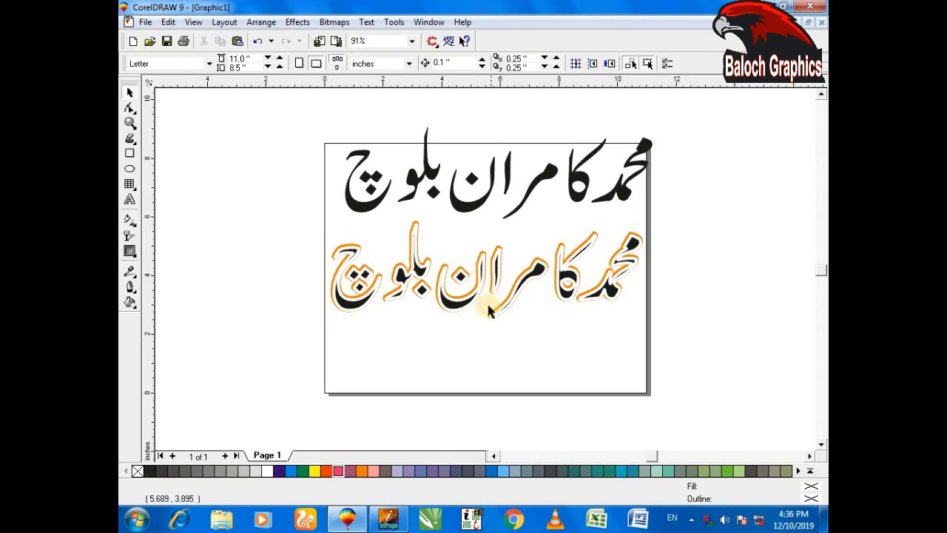
{"action": "left_click", "coordinate": [446, 307]}
{"action": "key", "text": "Delete"}
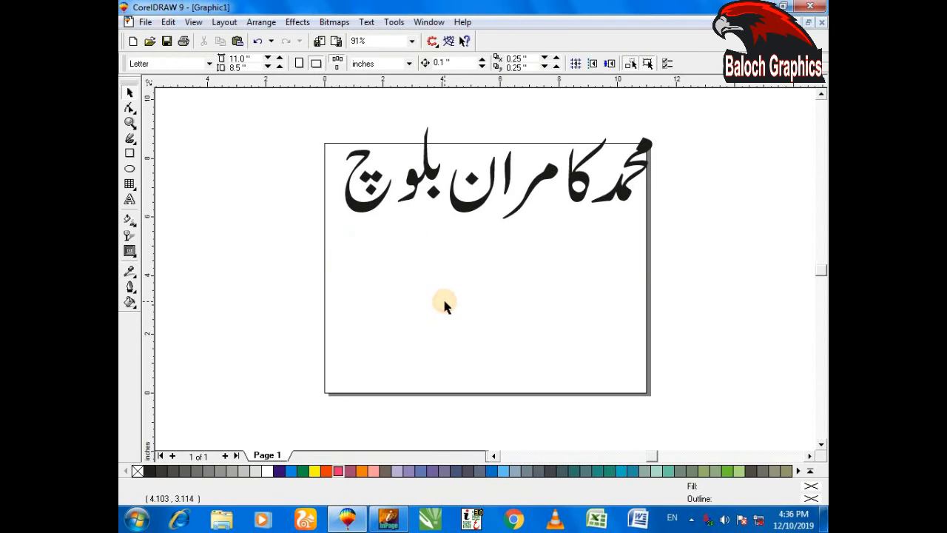
Arrange two copies of the plain lettering one above the other and fill the lower one with green
{"action": "left_click_drag", "start_coordinate": [464, 210], "coordinate": [470, 321]}
{"action": "left_click_drag", "start_coordinate": [573, 293], "coordinate": [495, 188]}
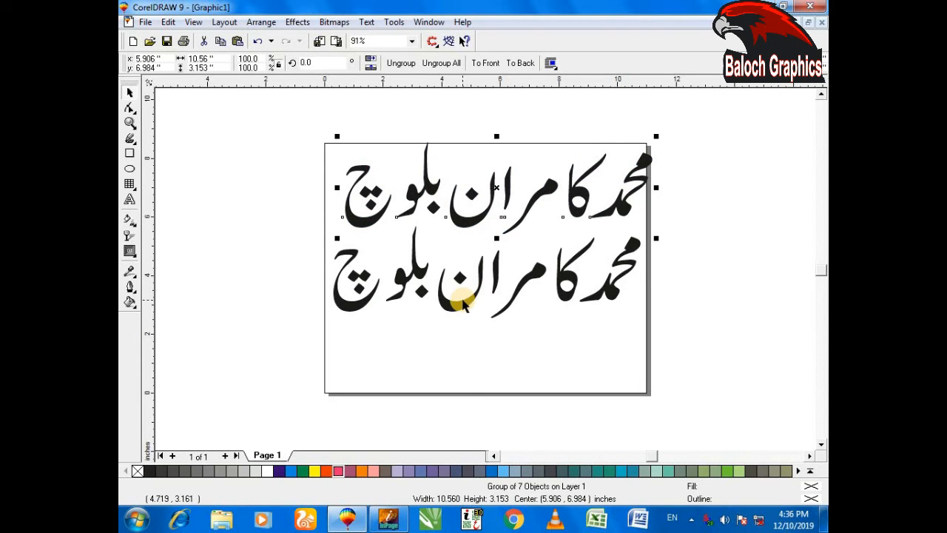
{"action": "left_click", "coordinate": [461, 307]}
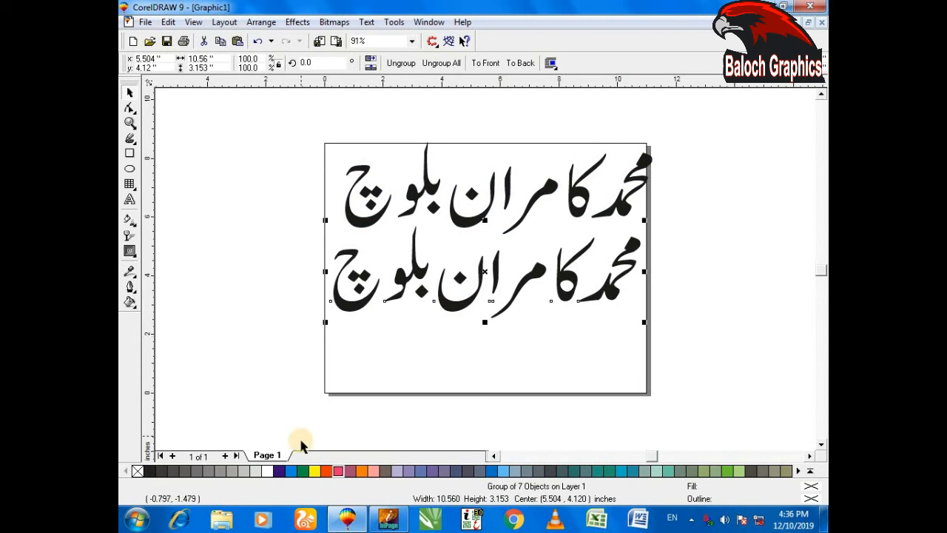
{"action": "left_click", "coordinate": [303, 471]}
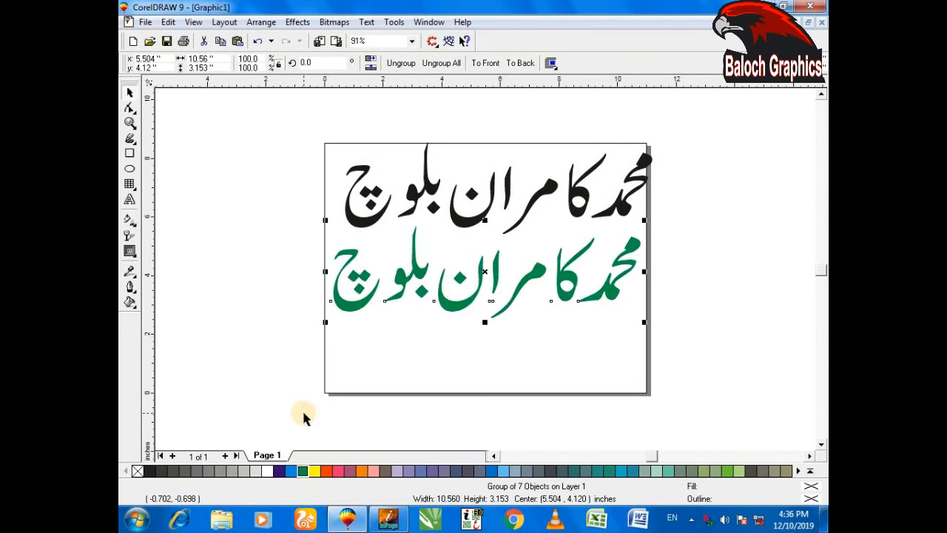
Overlap the black lettering on the green copy with a slight upward offset and examine the layered edges up close
{"action": "left_click_drag", "start_coordinate": [458, 222], "coordinate": [446, 302]}
{"action": "key", "text": "F2"}
{"action": "left_click_drag", "start_coordinate": [271, 262], "coordinate": [366, 348]}
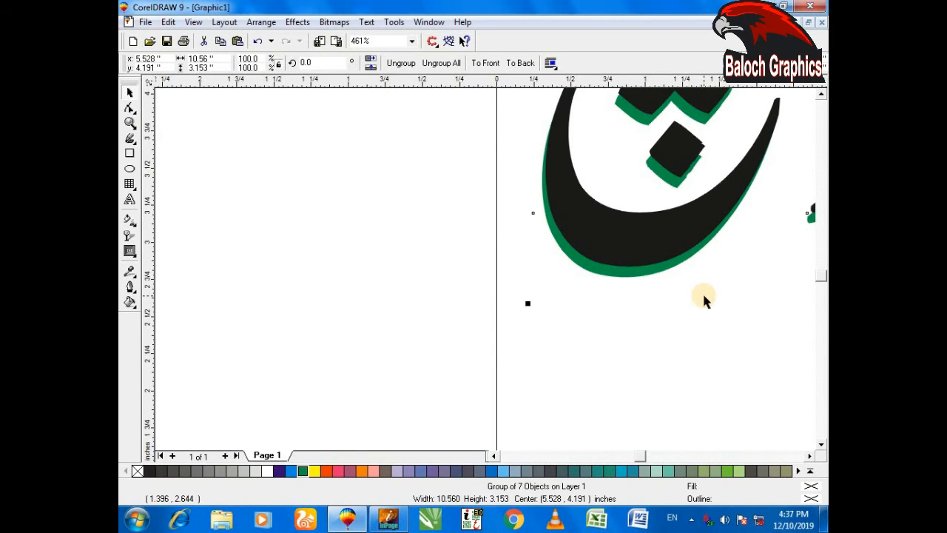
{"action": "key", "text": "F4"}
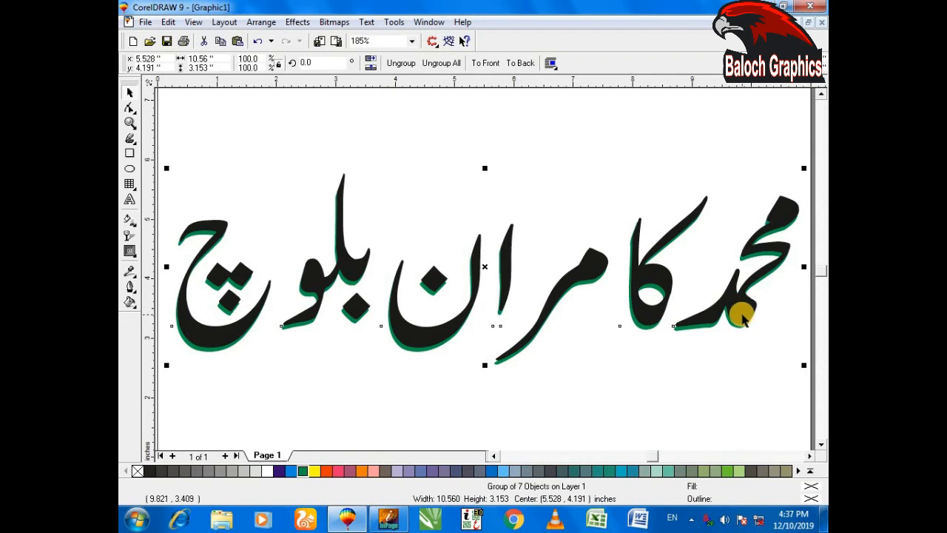
{"action": "key", "text": "F3"}
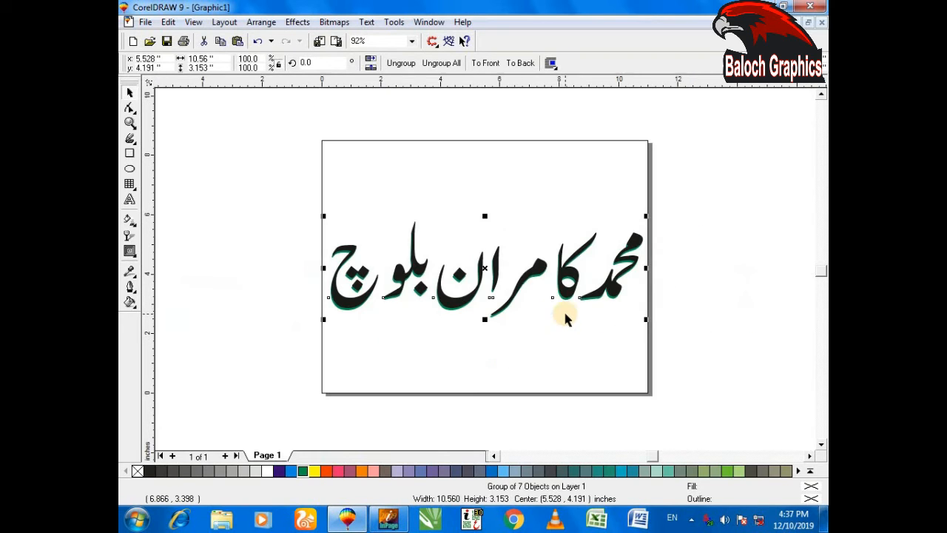
Give the black lettering a blue 4-point outline placed behind the fill and scaled with the image, and examine it up close
{"action": "left_click", "coordinate": [539, 267]}
{"action": "left_click", "coordinate": [620, 382]}
{"action": "left_click", "coordinate": [540, 266]}
{"action": "key", "text": "F12"}
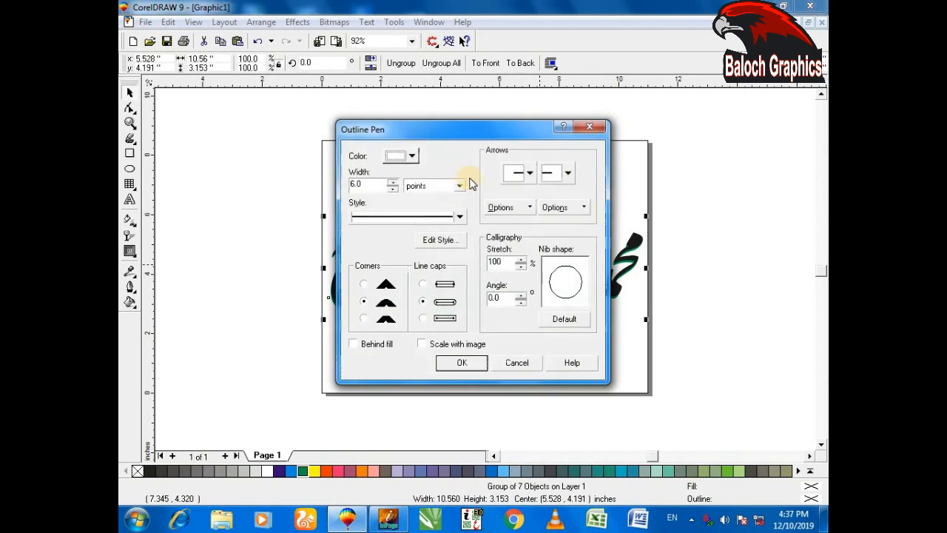
{"action": "left_click", "coordinate": [412, 155]}
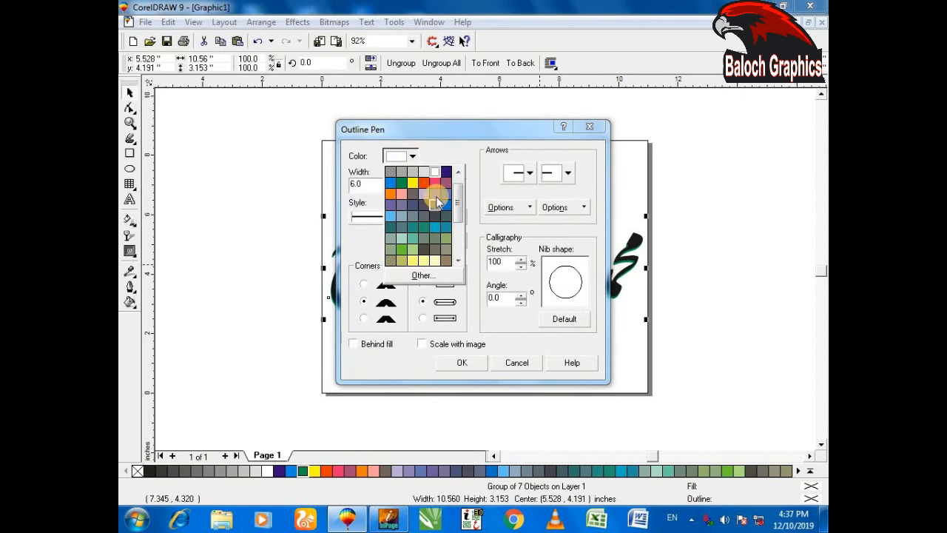
{"action": "left_click", "coordinate": [393, 187]}
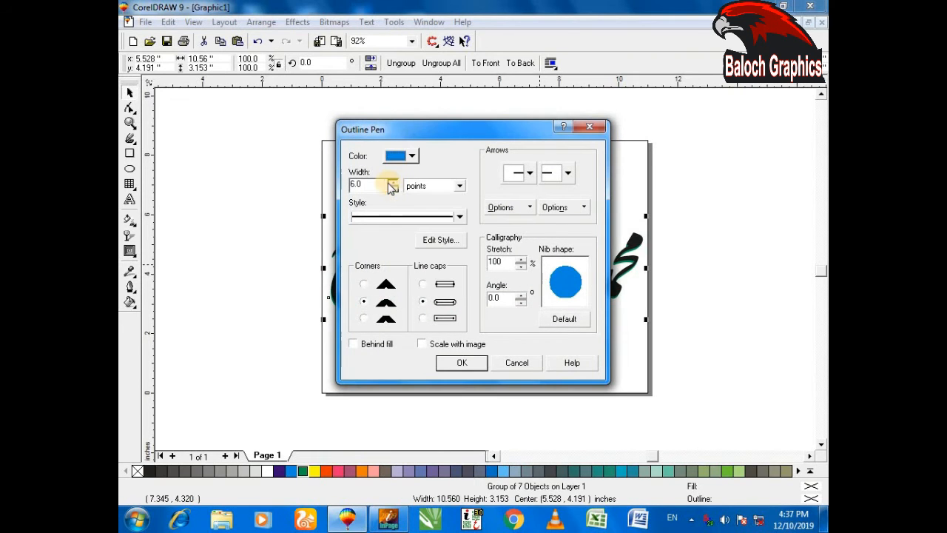
{"action": "left_click", "coordinate": [390, 185]}
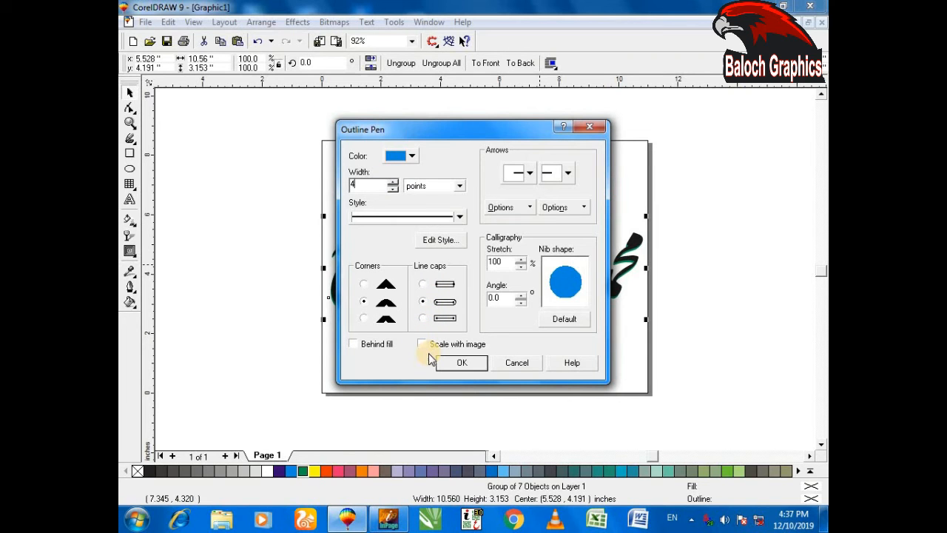
{"action": "left_click", "coordinate": [353, 344]}
{"action": "left_click", "coordinate": [462, 362]}
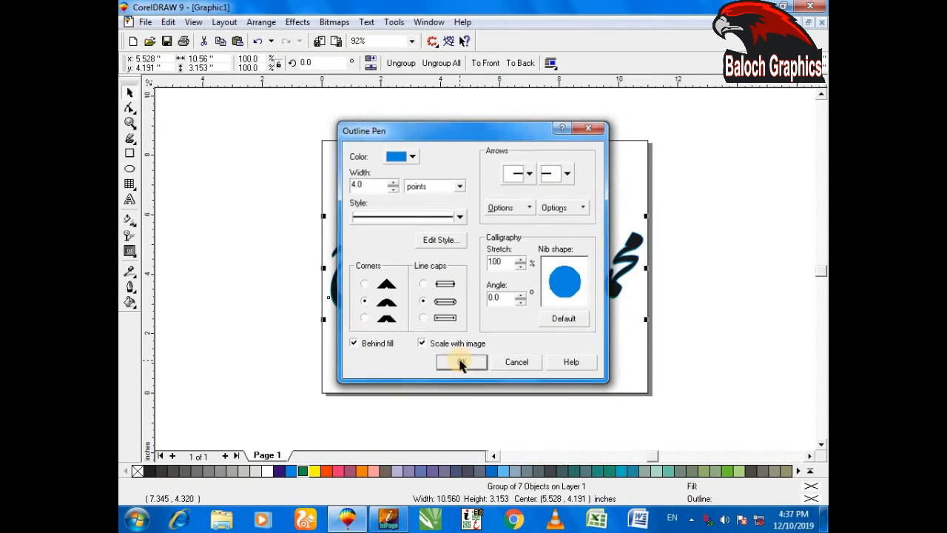
{"action": "key", "text": "F2"}
{"action": "left_click_drag", "start_coordinate": [302, 221], "coordinate": [389, 293]}
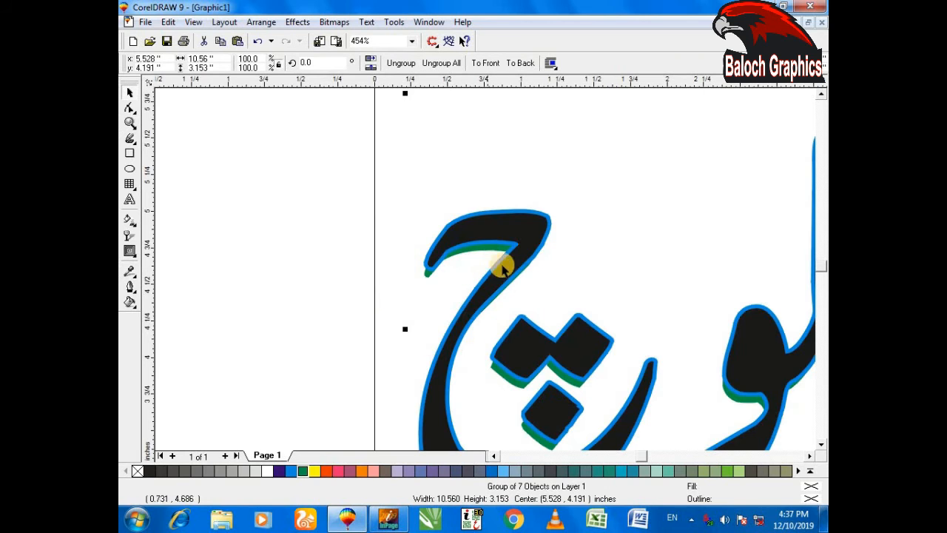
{"action": "left_click_drag", "start_coordinate": [437, 305], "coordinate": [572, 380]}
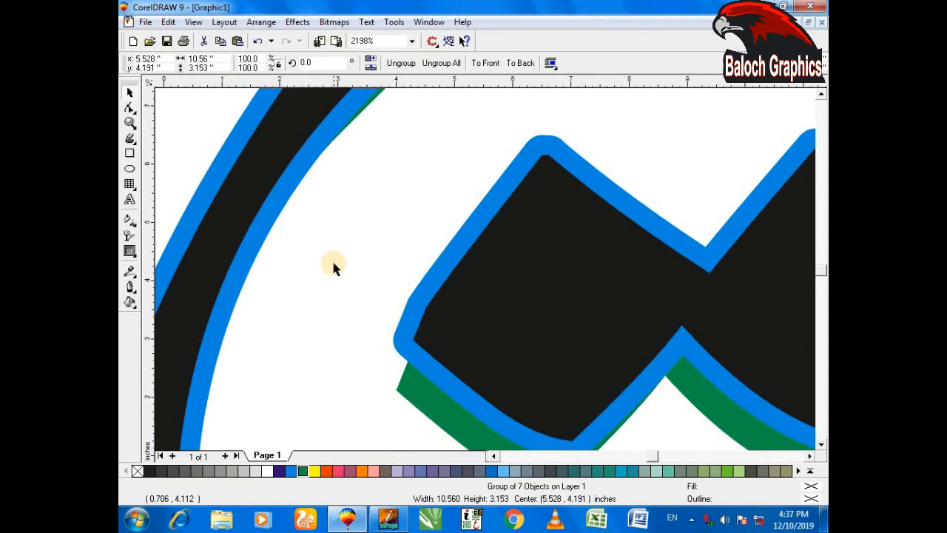
Delete all the lettering from the page, and undo both that deletion and the blue outline
{"action": "key", "text": "F4"}
{"action": "key", "text": "F3"}
{"action": "left_click_drag", "start_coordinate": [243, 153], "coordinate": [807, 429]}
{"action": "key", "text": "Delete"}
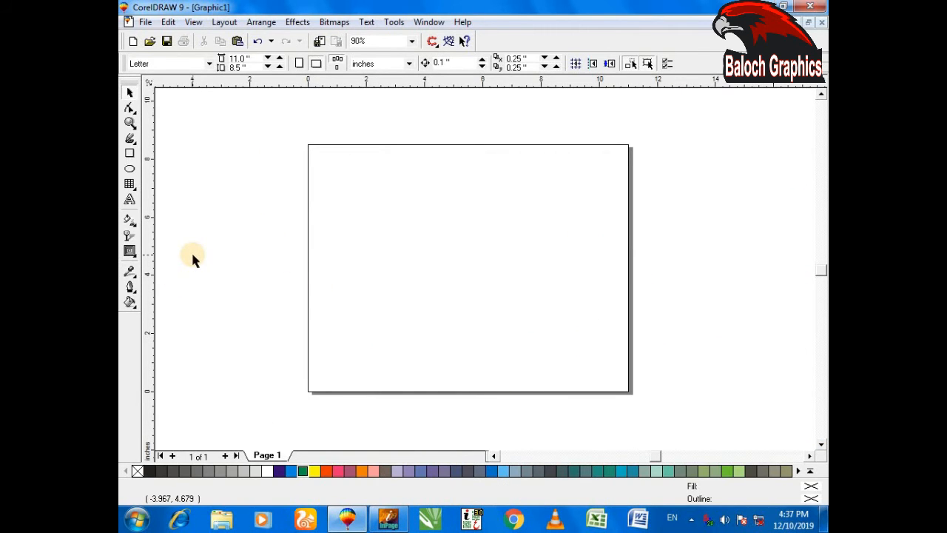
{"action": "key", "text": "ctrl+z"}
{"action": "key", "text": "ctrl+z"}
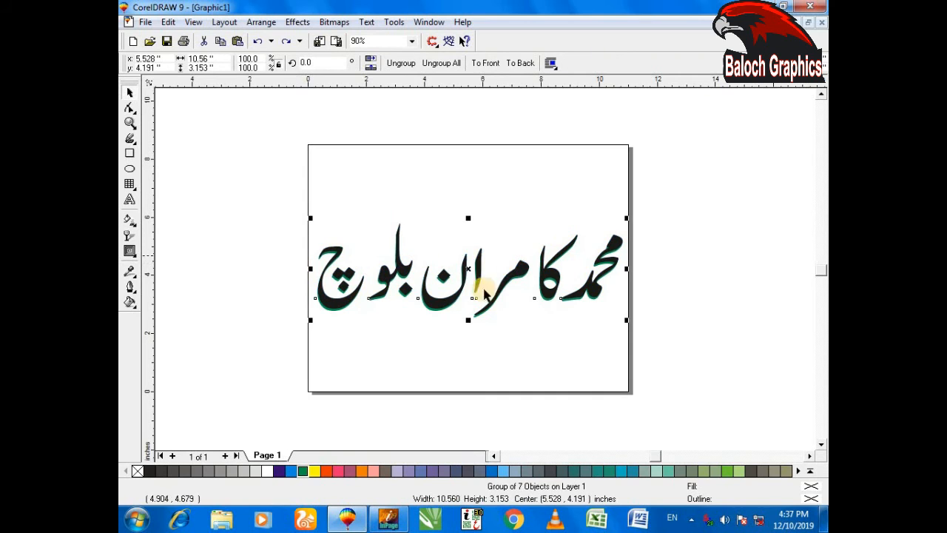
Separate the black lettering from the green copy, delete the green copy and move the black lettering to the middle of the page
{"action": "left_click_drag", "start_coordinate": [469, 267], "coordinate": [479, 161]}
{"action": "left_click", "coordinate": [529, 337]}
{"action": "left_click", "coordinate": [501, 293]}
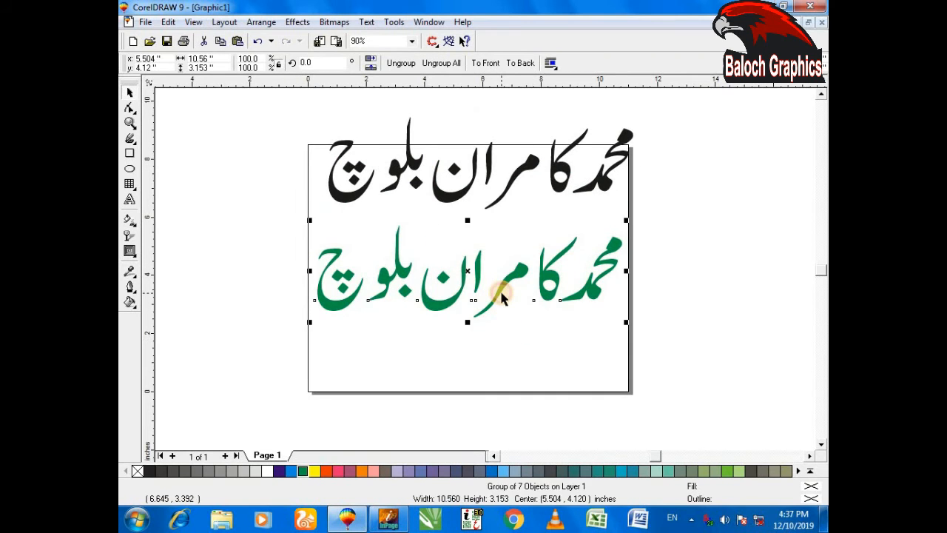
{"action": "key", "text": "Delete"}
{"action": "left_click_drag", "start_coordinate": [381, 166], "coordinate": [387, 220]}
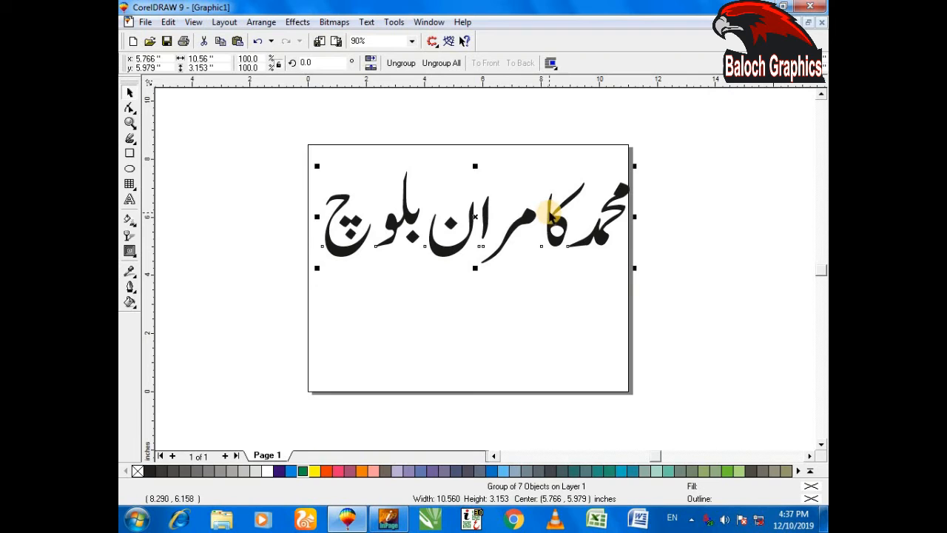
{"action": "left_click_drag", "start_coordinate": [557, 225], "coordinate": [540, 264]}
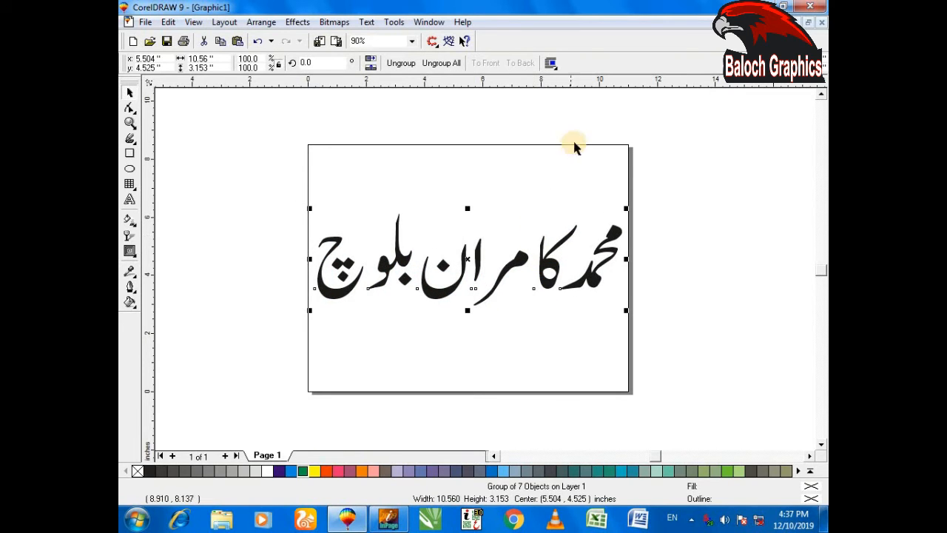
Ungroup the black lettering completely and move its parts closer together into a compact, interlocking arrangement
{"action": "left_click", "coordinate": [436, 63]}
{"action": "key", "text": "F2"}
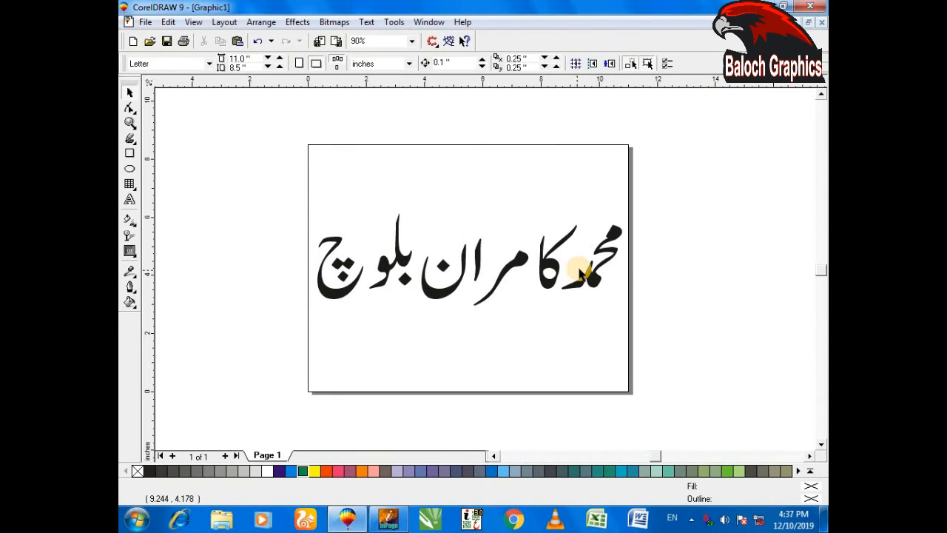
{"action": "left_click_drag", "start_coordinate": [256, 197], "coordinate": [731, 324]}
{"action": "left_click_drag", "start_coordinate": [571, 277], "coordinate": [557, 256]}
{"action": "left_click_drag", "start_coordinate": [464, 265], "coordinate": [542, 236]}
{"action": "left_click_drag", "start_coordinate": [409, 324], "coordinate": [492, 302]}
{"action": "left_click_drag", "start_coordinate": [360, 265], "coordinate": [462, 275]}
{"action": "left_click_drag", "start_coordinate": [293, 299], "coordinate": [409, 288]}
Group all the rearranged lettering parts and move the group toward the horizontal centre of the page
{"action": "left_click_drag", "start_coordinate": [274, 158], "coordinate": [674, 373]}
{"action": "left_click_drag", "start_coordinate": [305, 176], "coordinate": [708, 350]}
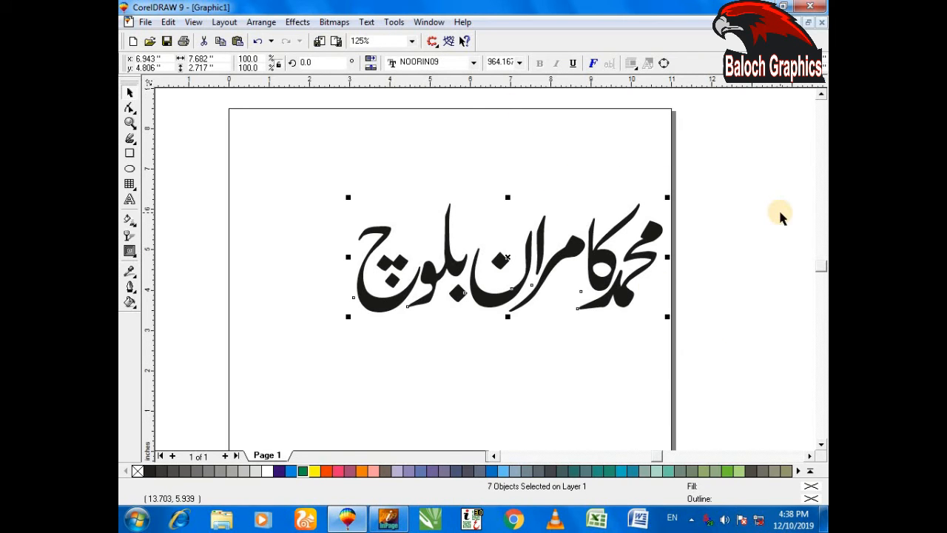
{"action": "key", "text": "ctrl+g"}
{"action": "left_click_drag", "start_coordinate": [504, 254], "coordinate": [432, 256]}
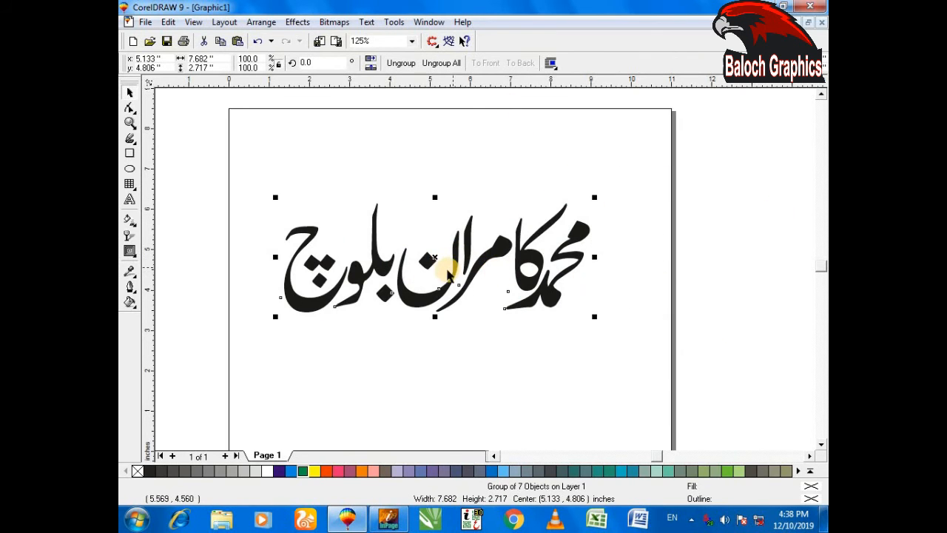
{"action": "mouse_move", "coordinate": [434, 255]}
{"action": "left_mouse_down"}
{"action": "mouse_move", "coordinate": [438, 240]}
{"action": "mouse_move", "coordinate": [440, 254]}
{"action": "left_mouse_up"}
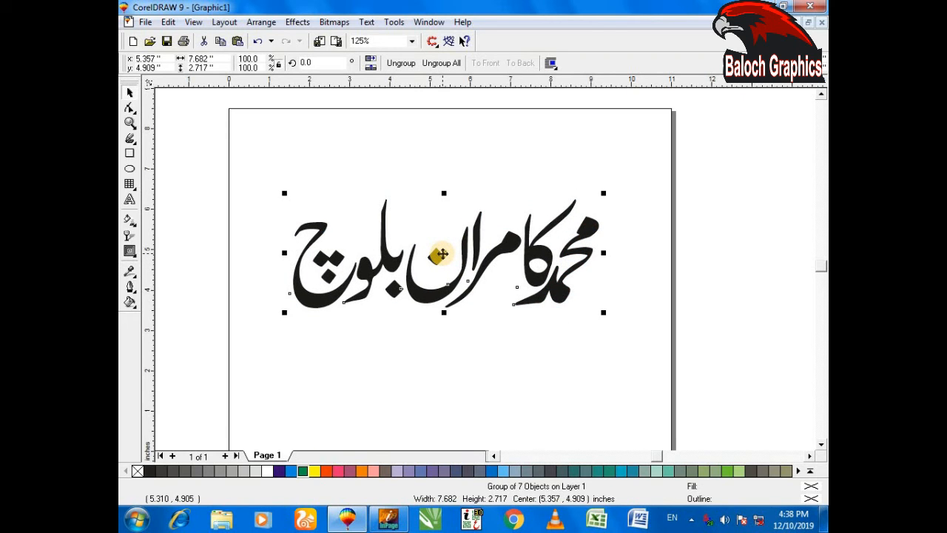
Give the grouped lettering a dark purple outline 15 points wide
{"action": "key", "text": "F12"}
{"action": "left_click", "coordinate": [406, 156]}
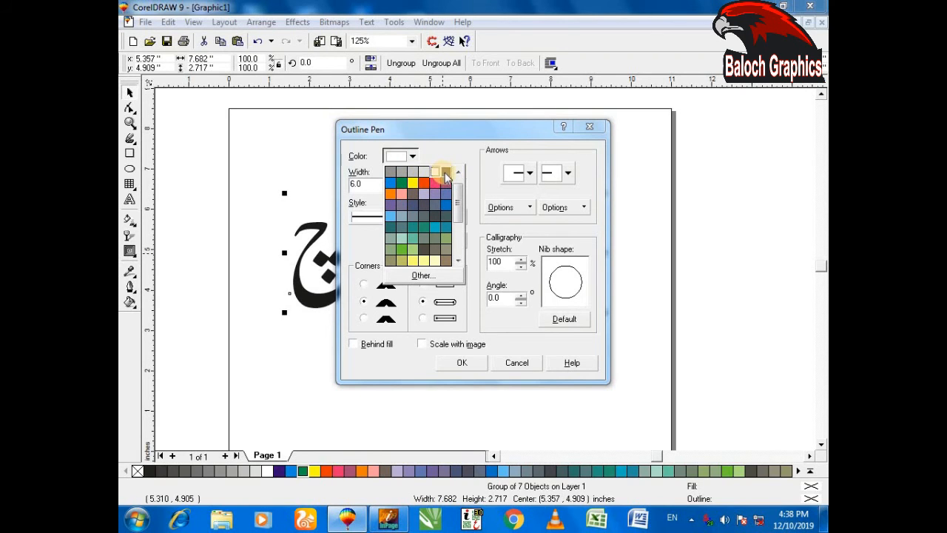
{"action": "left_click", "coordinate": [441, 173]}
{"action": "left_click", "coordinate": [395, 186]}
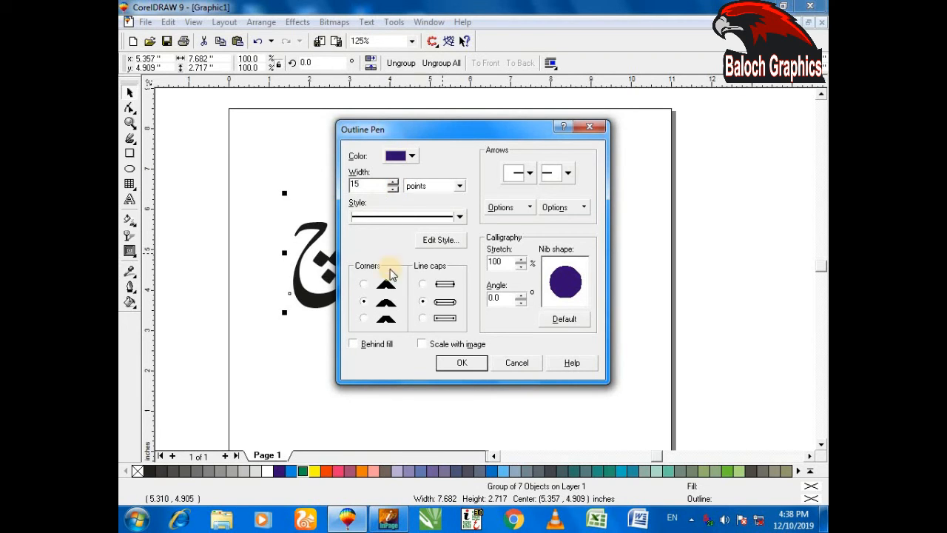
{"action": "left_click", "coordinate": [452, 362]}
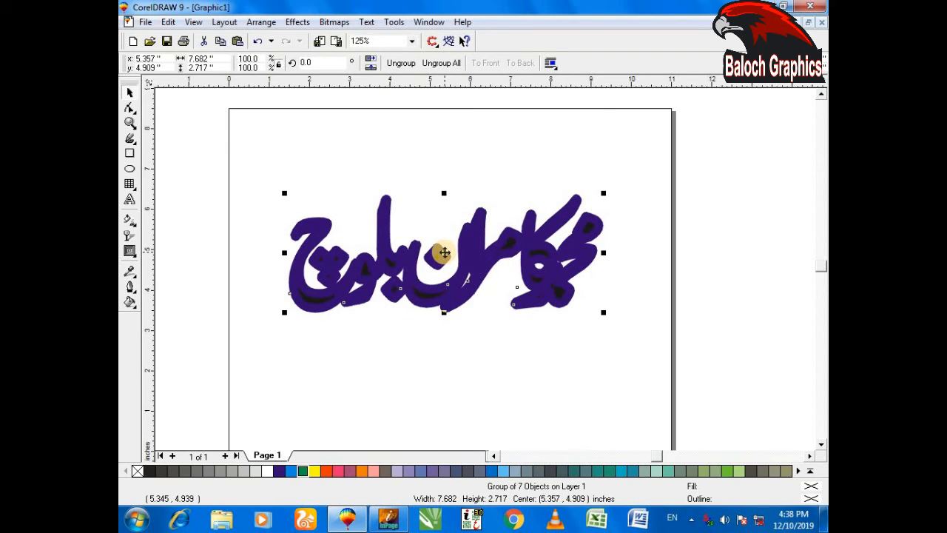
Place a slightly offset copy on top of the purple-outlined lettering and give it a white 10-point outline
{"action": "left_click_drag", "start_coordinate": [444, 253], "coordinate": [444, 252]}
{"action": "key", "text": "F12"}
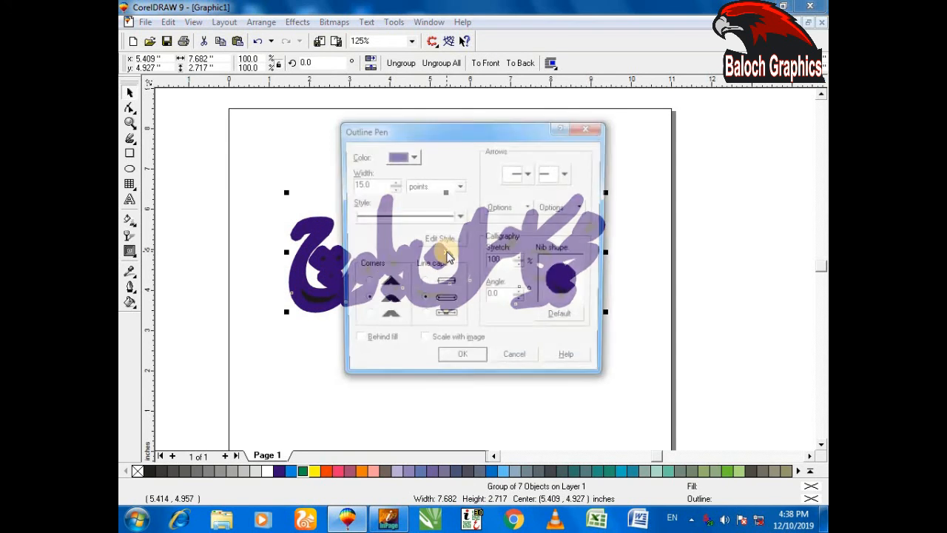
{"action": "left_click", "coordinate": [403, 157]}
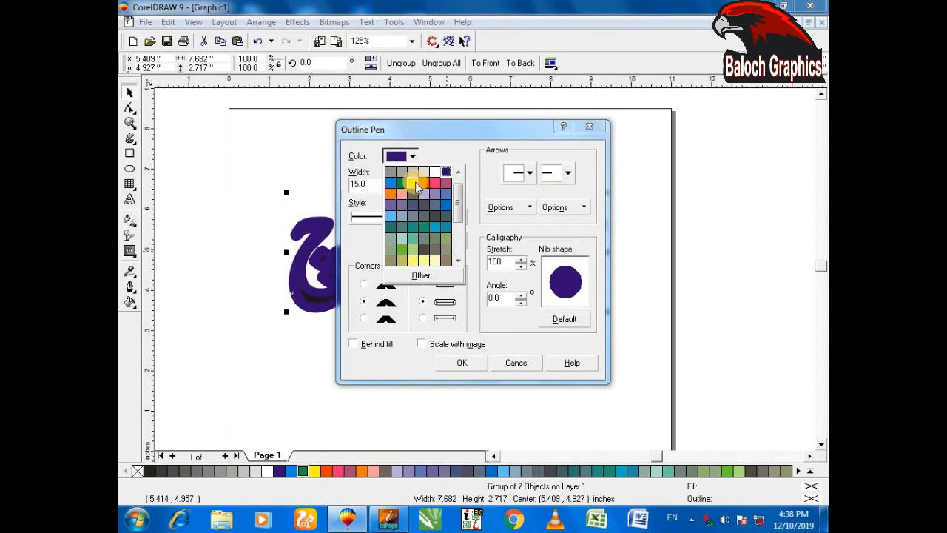
{"action": "left_click", "coordinate": [437, 176]}
{"action": "left_click", "coordinate": [403, 156]}
{"action": "left_click", "coordinate": [404, 156]}
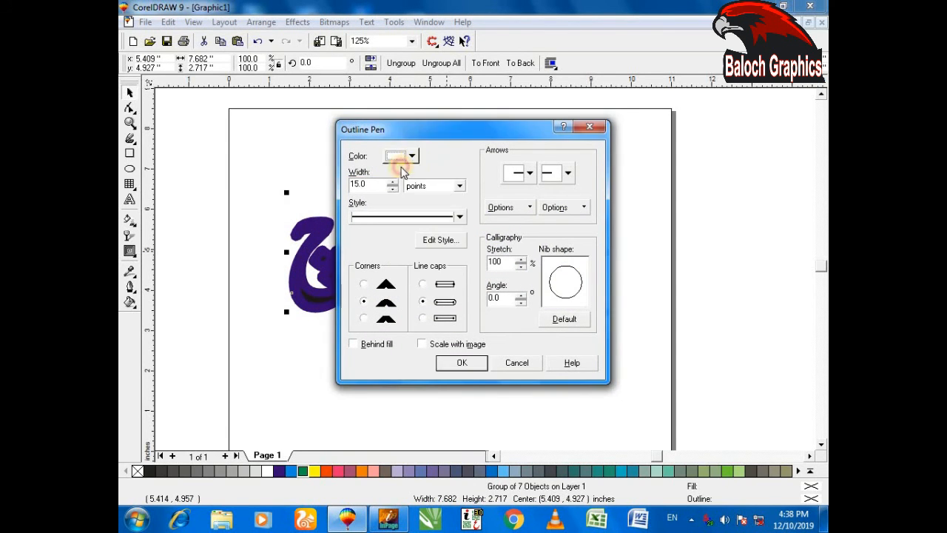
{"action": "key", "text": "Tab"}
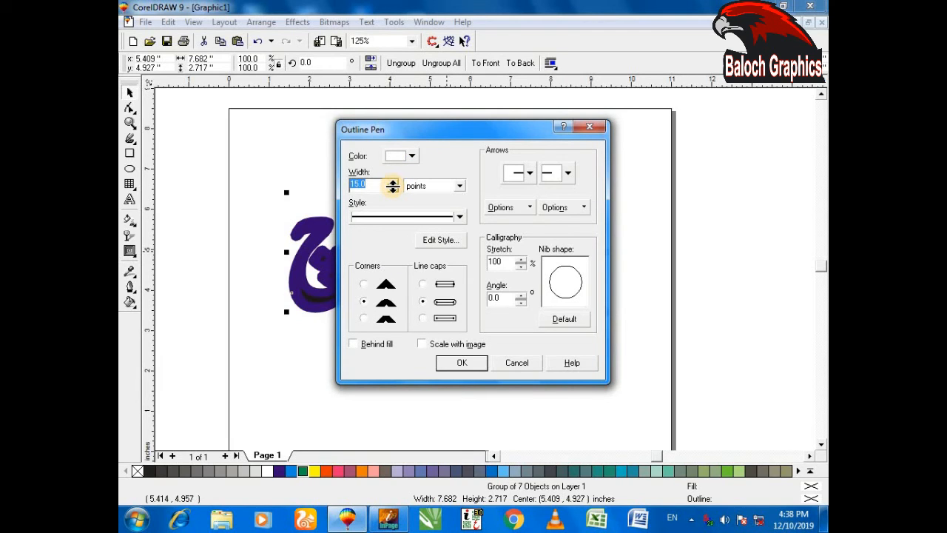
{"action": "type", "text": "10"}
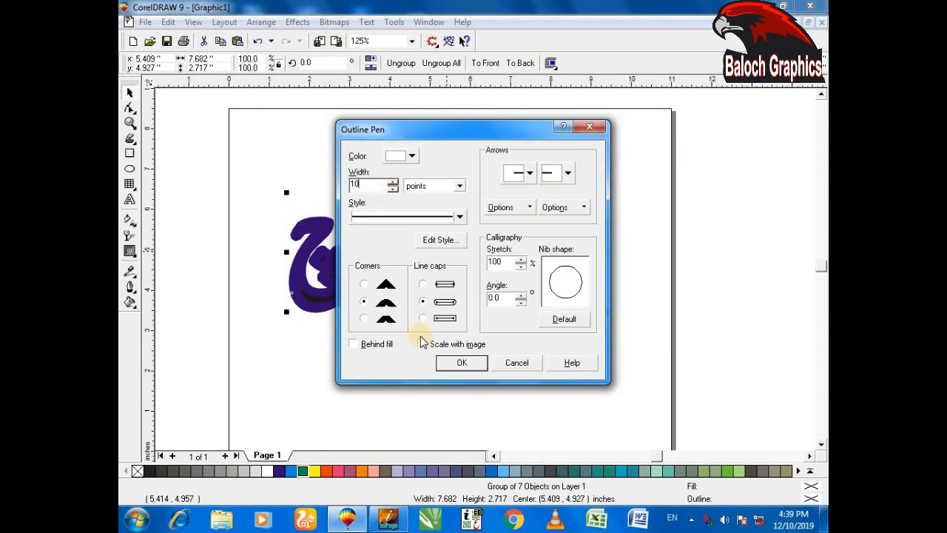
{"action": "left_click", "coordinate": [453, 362]}
Place another slightly offset copy on top of the white-outlined lettering, without an outline, and fill it with blue
{"action": "left_click_drag", "start_coordinate": [447, 252], "coordinate": [442, 253]}
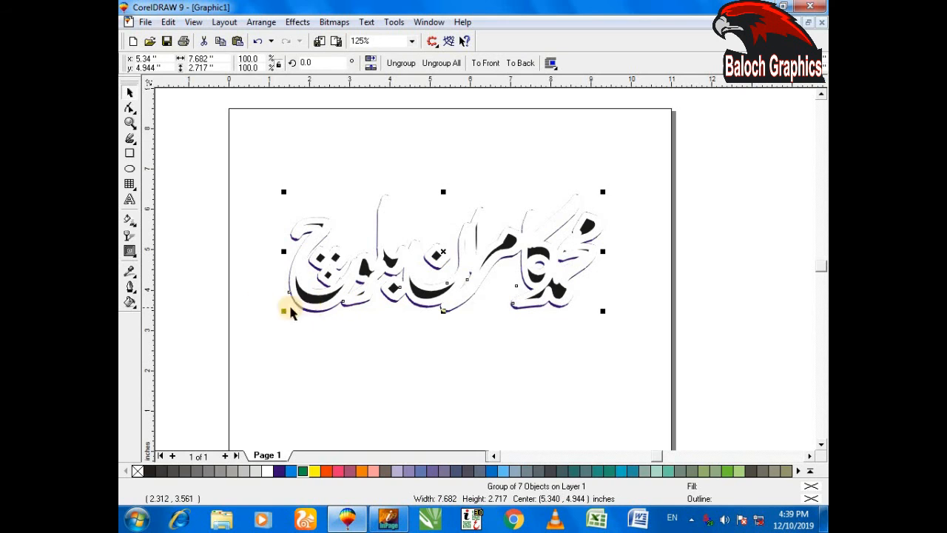
{"action": "left_click", "coordinate": [131, 288]}
{"action": "left_click", "coordinate": [197, 293]}
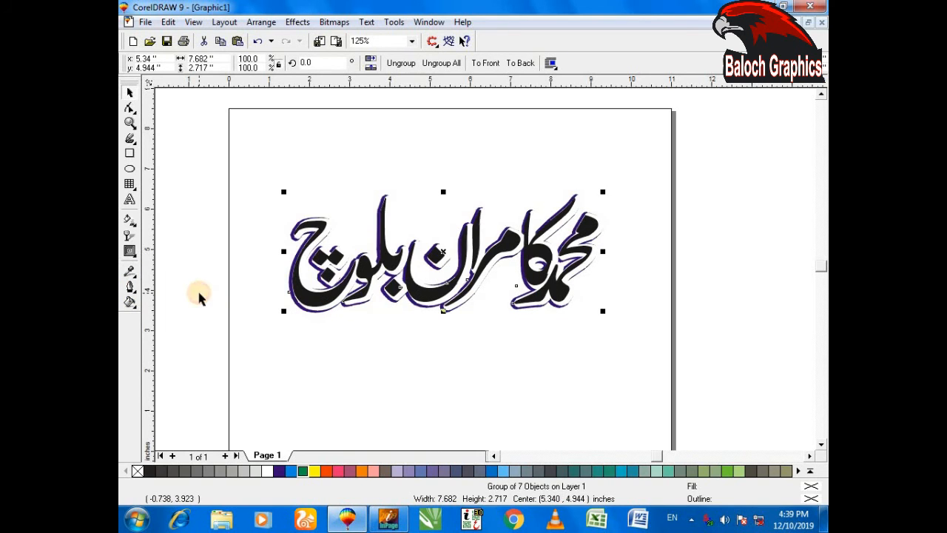
{"action": "left_click", "coordinate": [325, 472]}
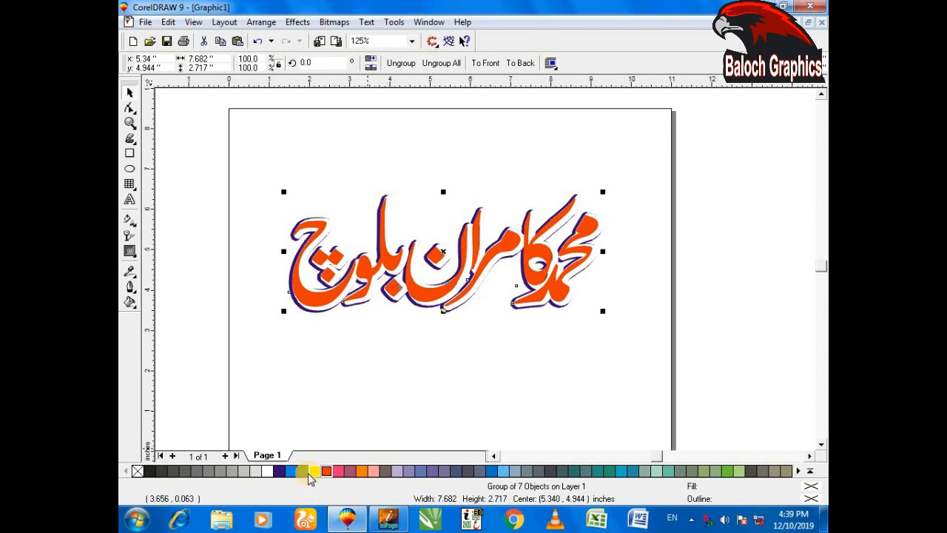
{"action": "left_click", "coordinate": [291, 472]}
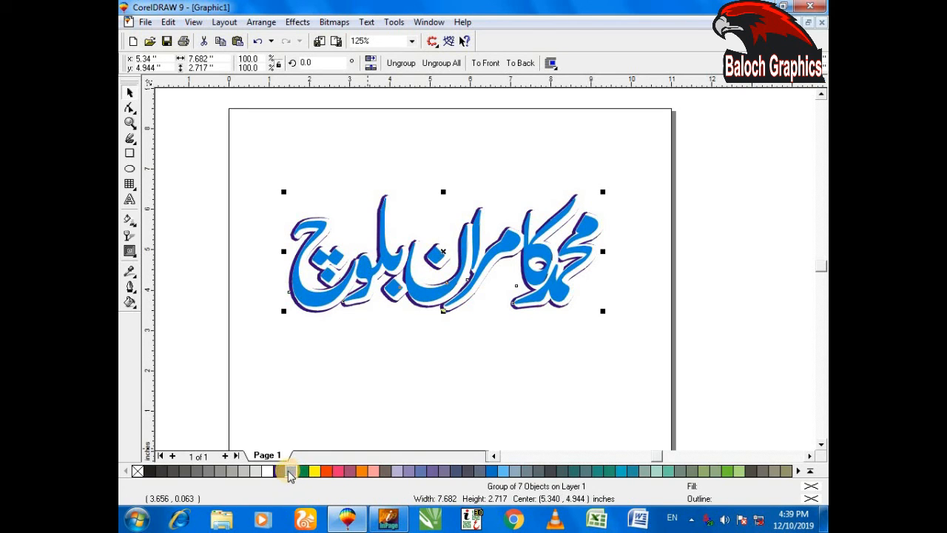
{"action": "left_click", "coordinate": [361, 398]}
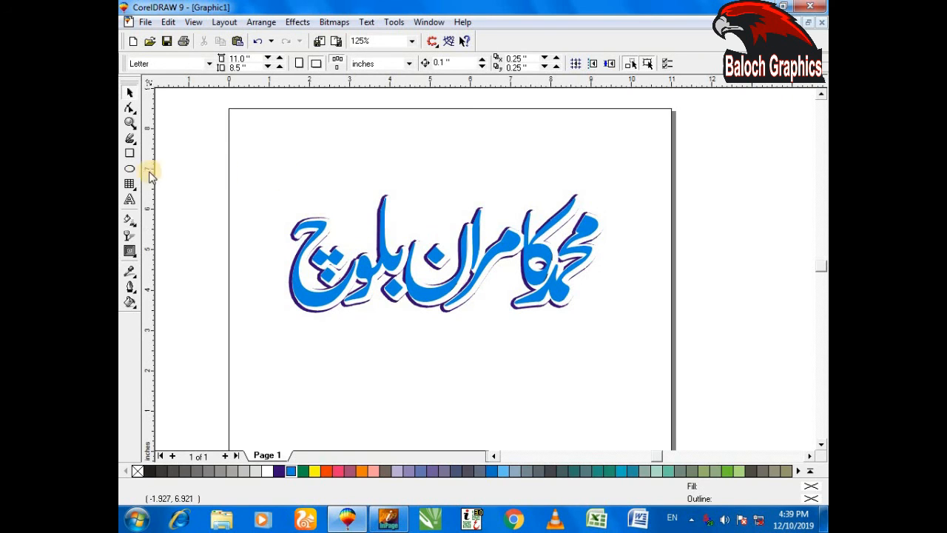
Add a page-sized rectangle behind the lettering, fill it with magenta and shift it slightly up and to the right
{"action": "double_click", "coordinate": [130, 153]}
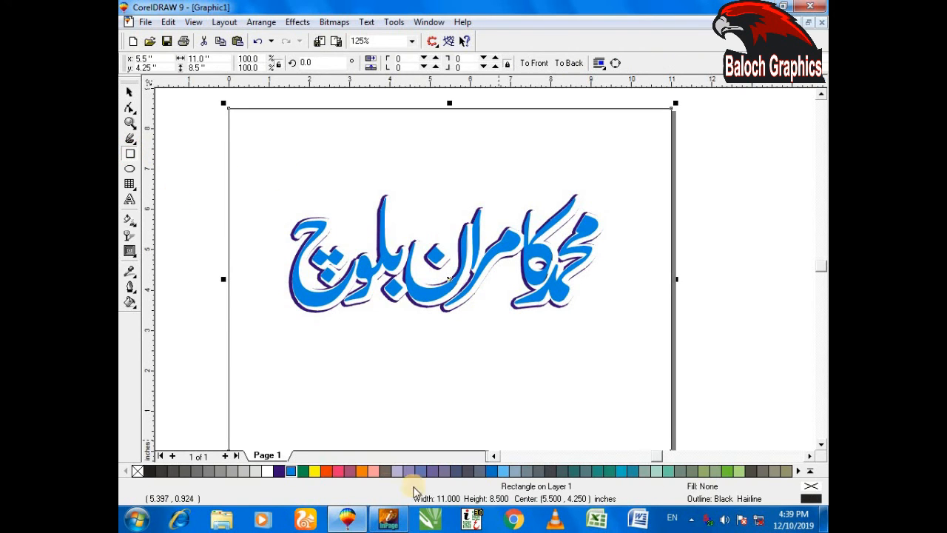
{"action": "left_click", "coordinate": [339, 471]}
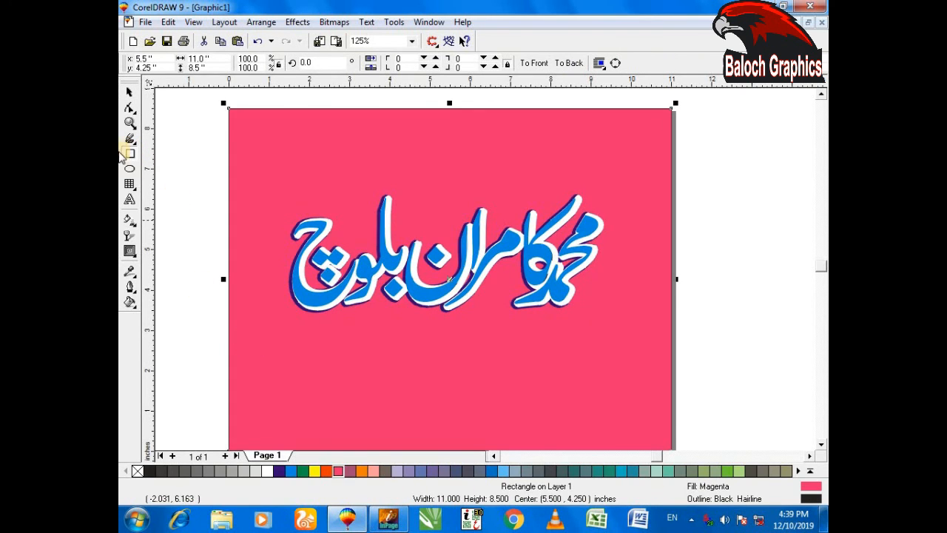
{"action": "left_click", "coordinate": [131, 94]}
{"action": "left_click", "coordinate": [322, 271]}
{"action": "mouse_move", "coordinate": [255, 156]}
{"action": "left_mouse_down"}
{"action": "mouse_move", "coordinate": [346, 237]}
{"action": "mouse_move", "coordinate": [670, 370]}
{"action": "mouse_move", "coordinate": [342, 232]}
{"action": "mouse_move", "coordinate": [244, 169]}
{"action": "mouse_move", "coordinate": [255, 156]}
{"action": "left_mouse_up"}
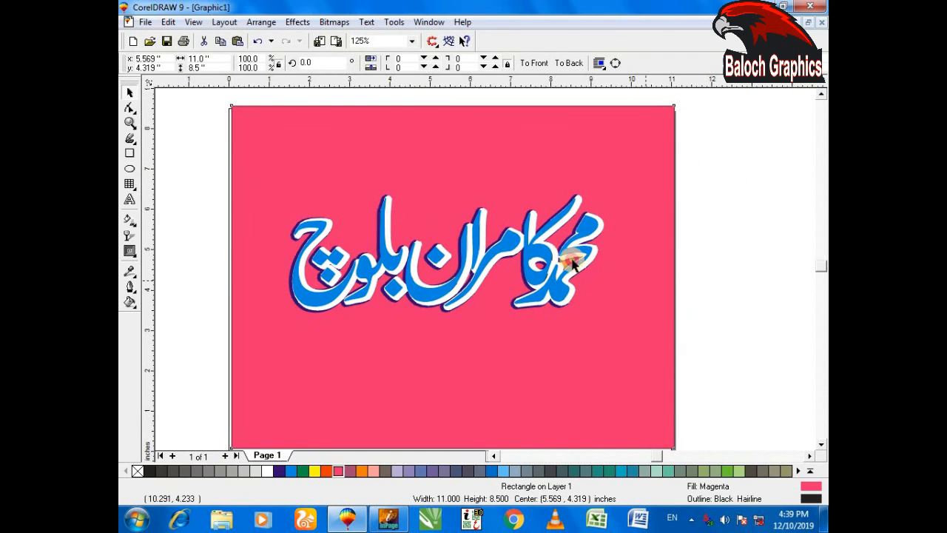
Select the three stacked lettering layers together and move them to about the middle of the magenta background, centred near 5.25, 4.29 inches
{"action": "left_click", "coordinate": [537, 253]}
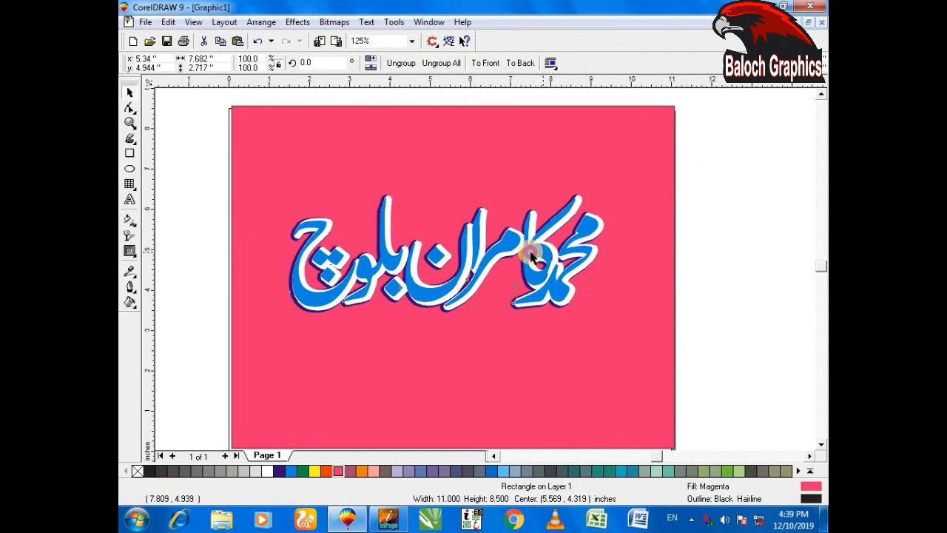
{"action": "left_click", "coordinate": [281, 273]}
{"action": "left_click_drag", "start_coordinate": [611, 339], "coordinate": [623, 345]}
{"action": "left_click_drag", "start_coordinate": [448, 251], "coordinate": [459, 275]}
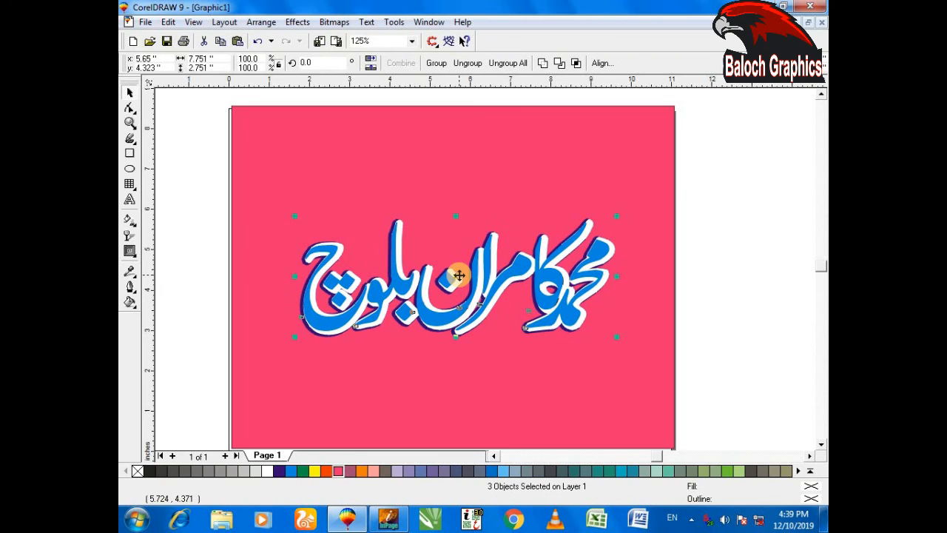
{"action": "scroll", "coordinate": [481, 310], "scroll_direction": "up", "scroll_amount": 3}
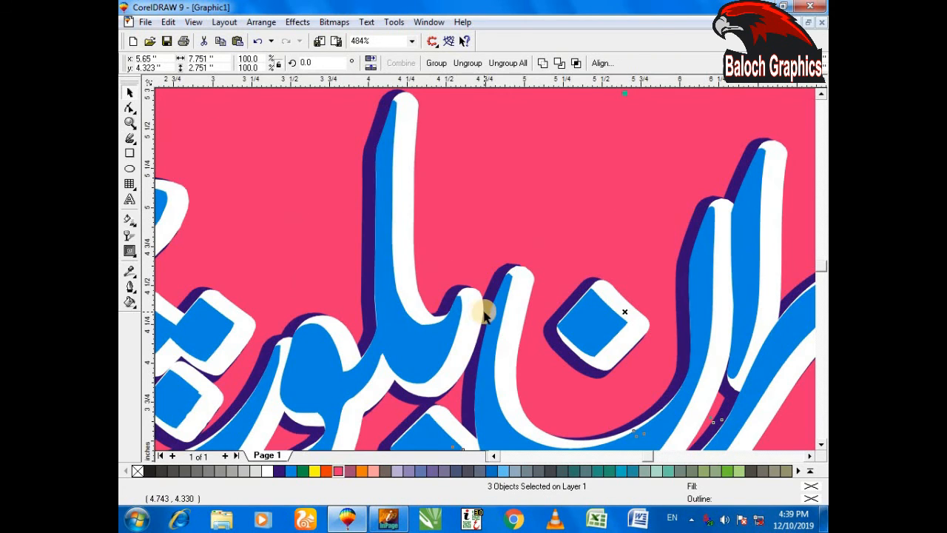
{"action": "left_click_drag", "start_coordinate": [539, 328], "coordinate": [501, 335]}
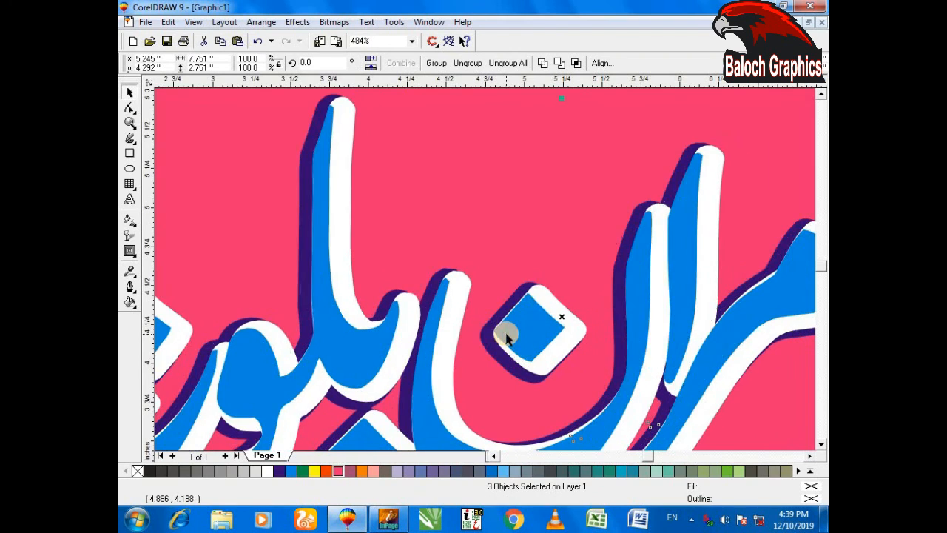
{"action": "scroll", "coordinate": [474, 325], "scroll_direction": "down", "scroll_amount": 5}
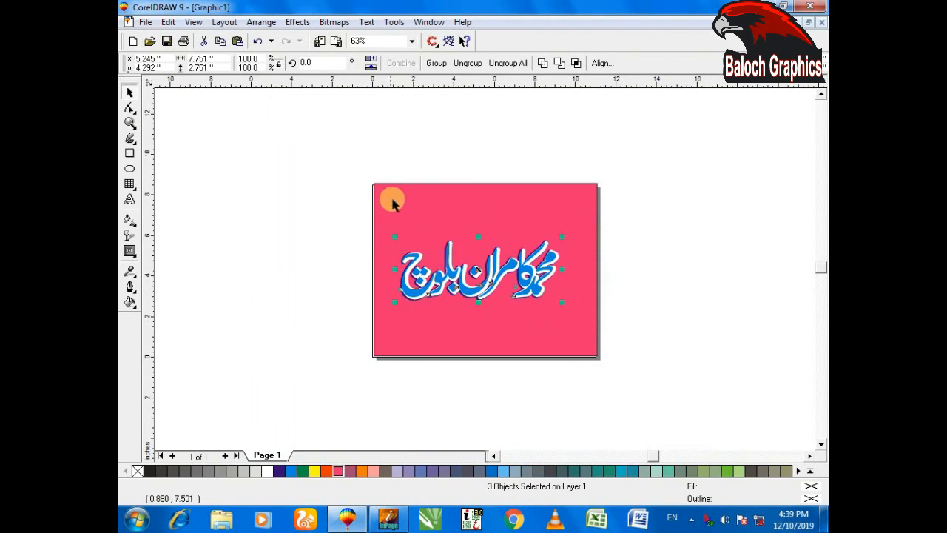
Delete all the lettering layers and the magenta rectangle to clear the page
{"action": "left_click", "coordinate": [595, 337], "text": "shift"}
{"action": "key", "text": "Delete"}
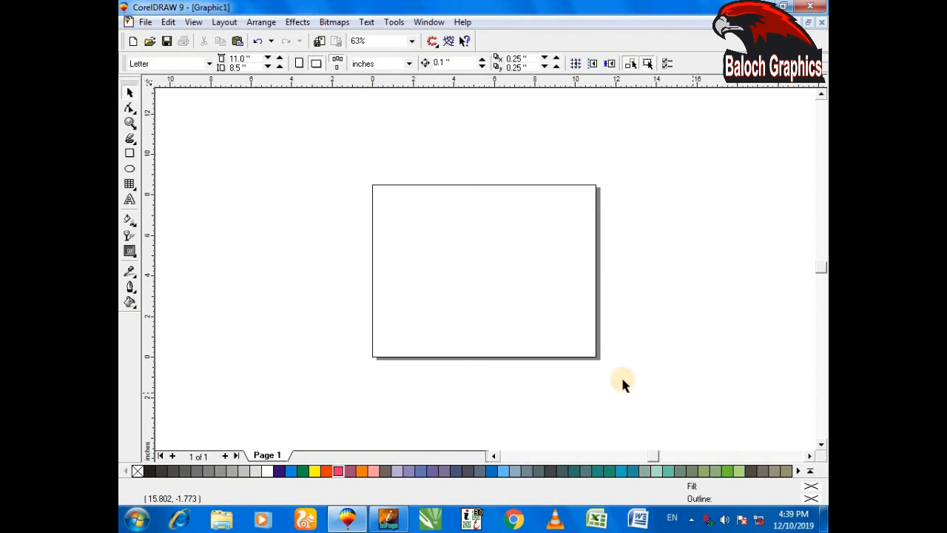